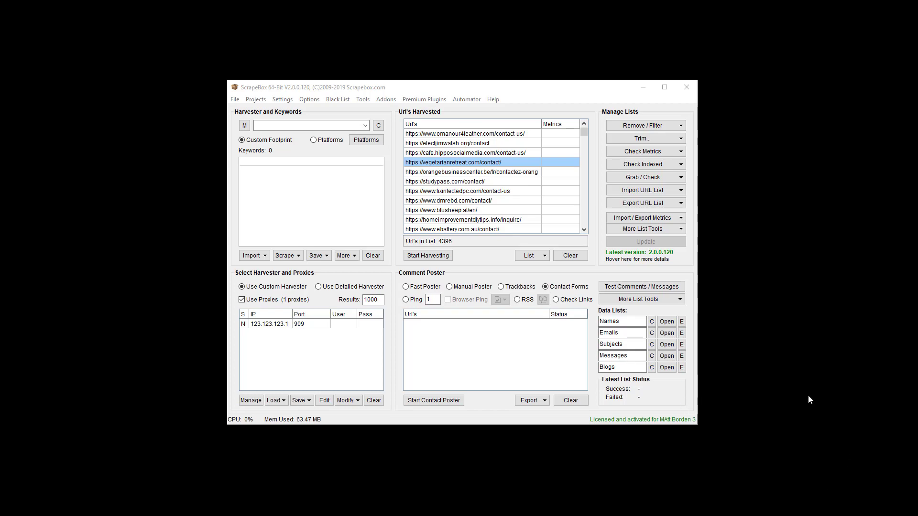
# - Load the contact sender details and message from the Names list editor as internal data and preview the test message
pyautogui.click(682, 323)
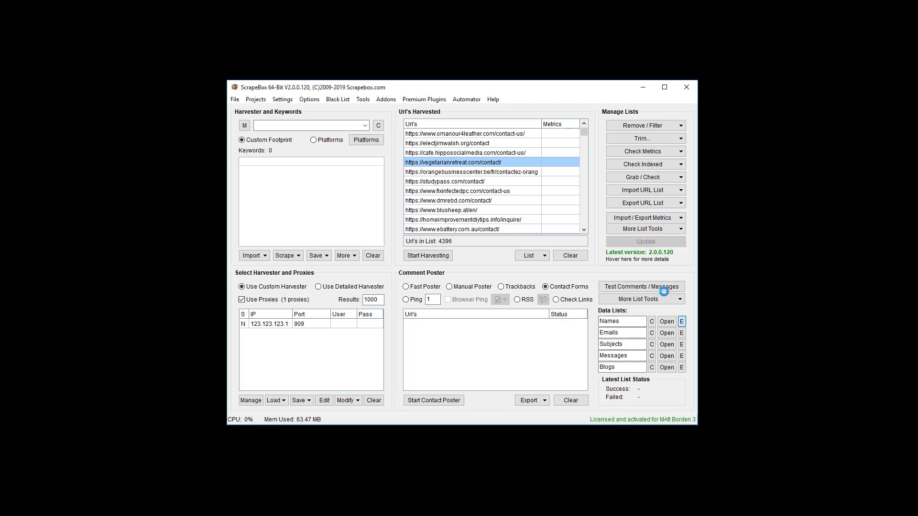
pyautogui.hotkey('alt', 'F4')
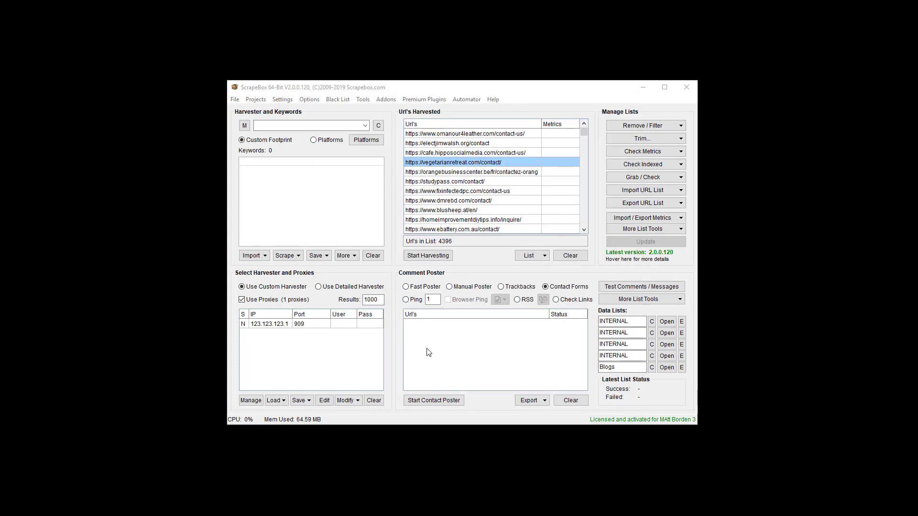
pyautogui.click(639, 286)
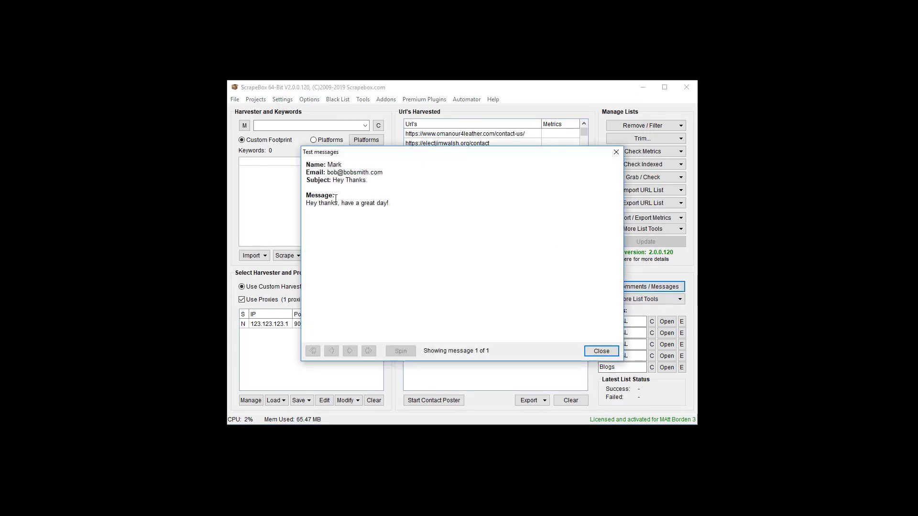
pyautogui.click(601, 353)
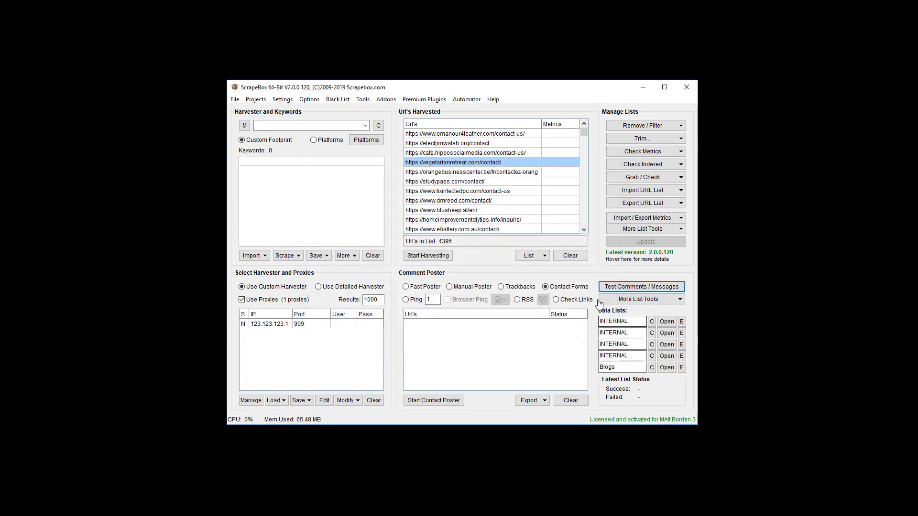
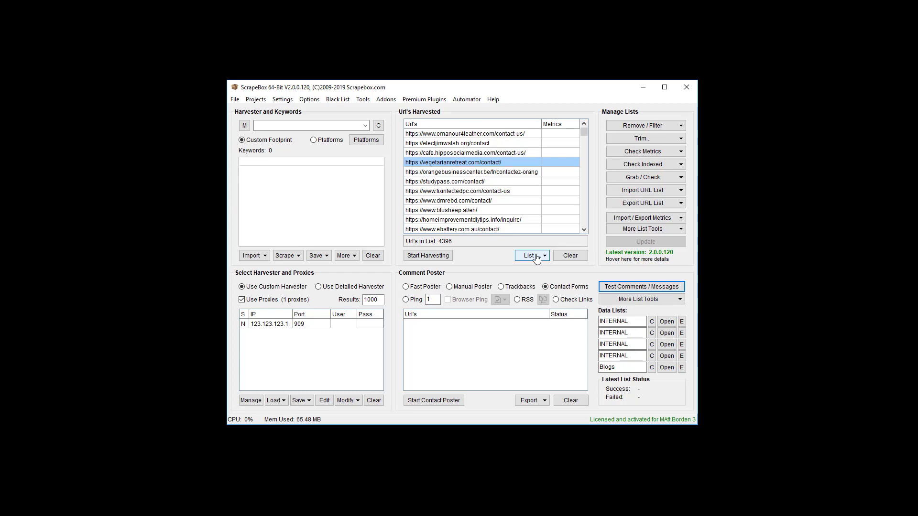
# - Transfer the harvested URLs to the poster's Blogs list and start a contact form posting run
pyautogui.click(530, 256)
pyautogui.click(547, 268)
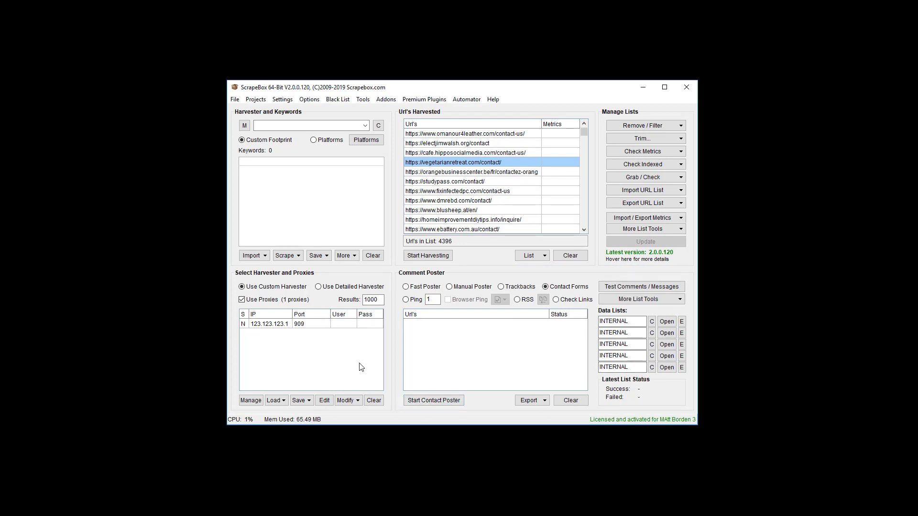
pyautogui.click(434, 401)
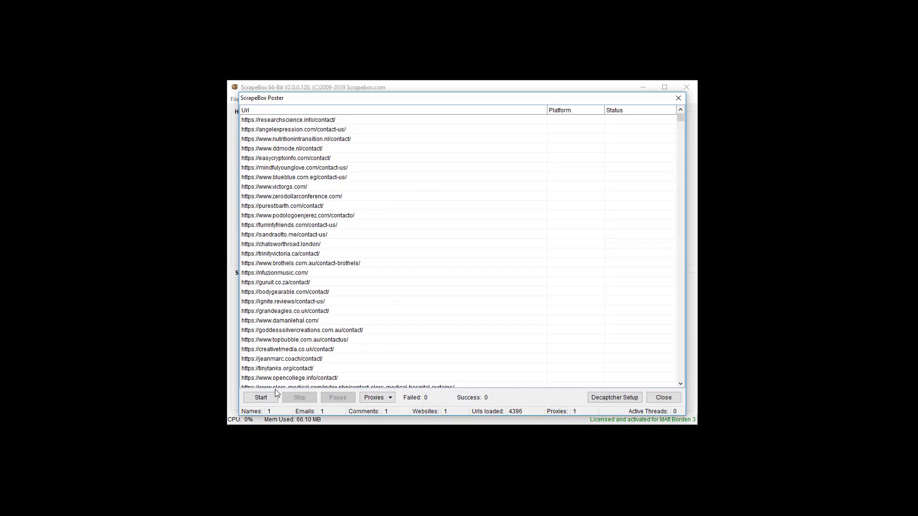
pyautogui.click(269, 399)
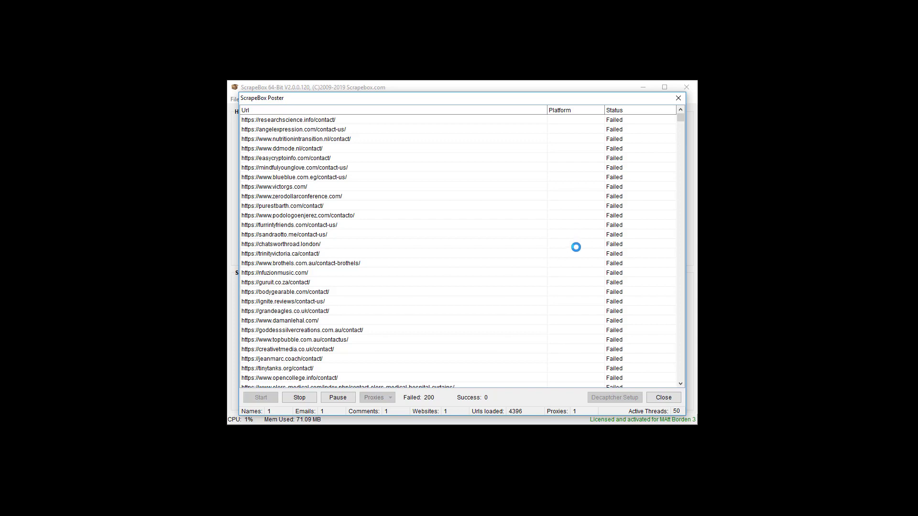
# - Check the posting status of the listed URLs, stop the run and close the poster
pyautogui.scroll(-8, 575, 244)
pyautogui.scroll(-20, 576, 245)
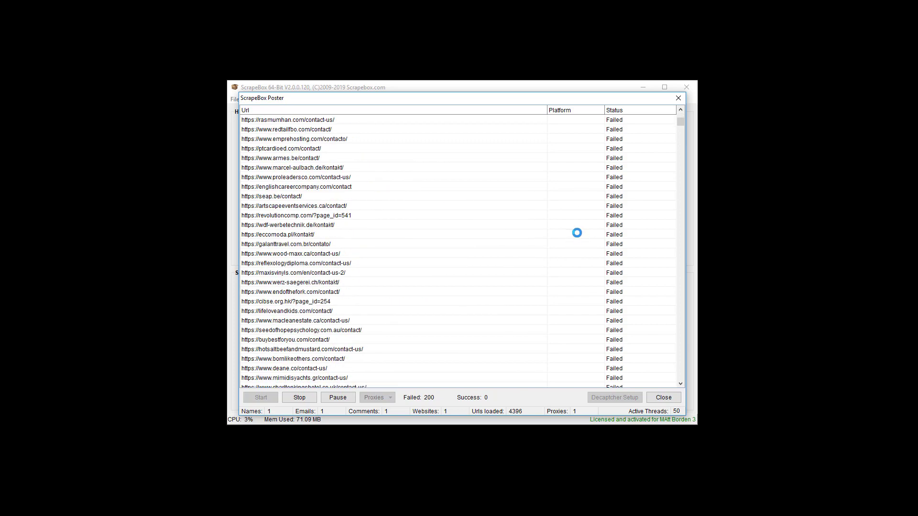
pyautogui.scroll(20, 572, 234)
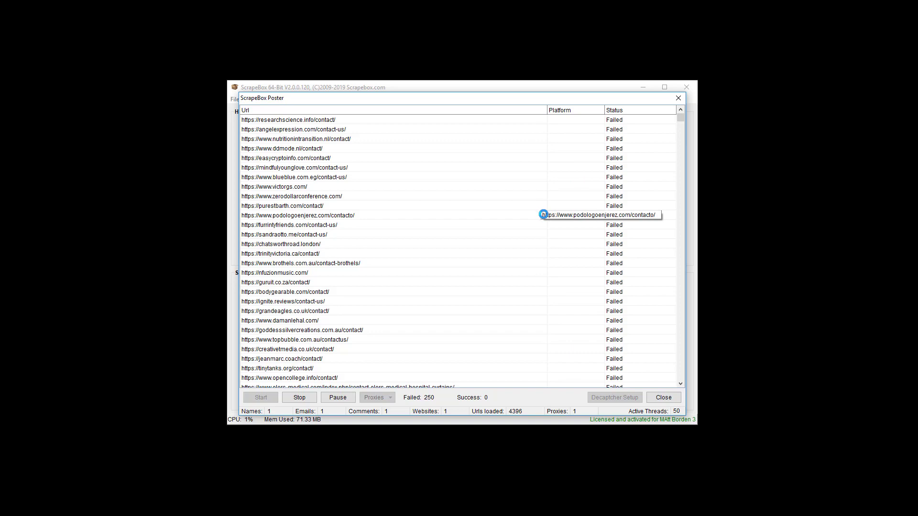
pyautogui.scroll(-10, 567, 206)
pyautogui.scroll(-15, 558, 222)
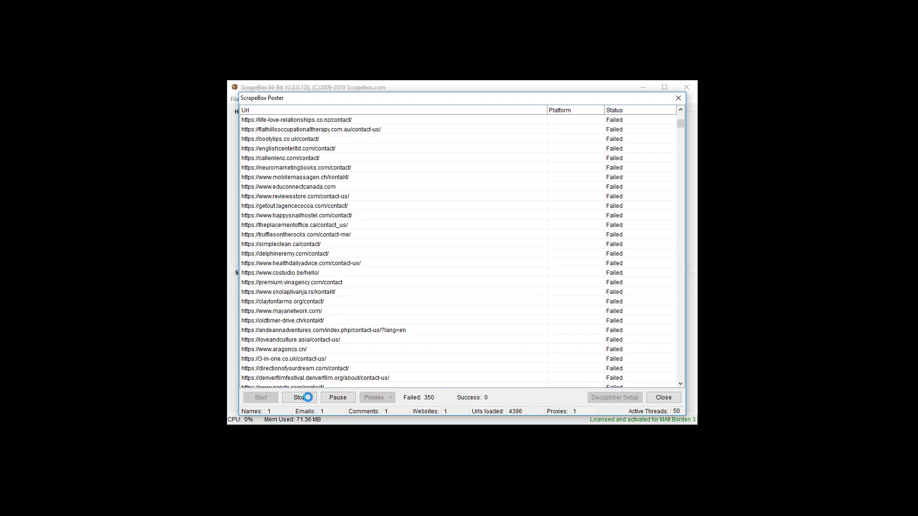
pyautogui.click(306, 397)
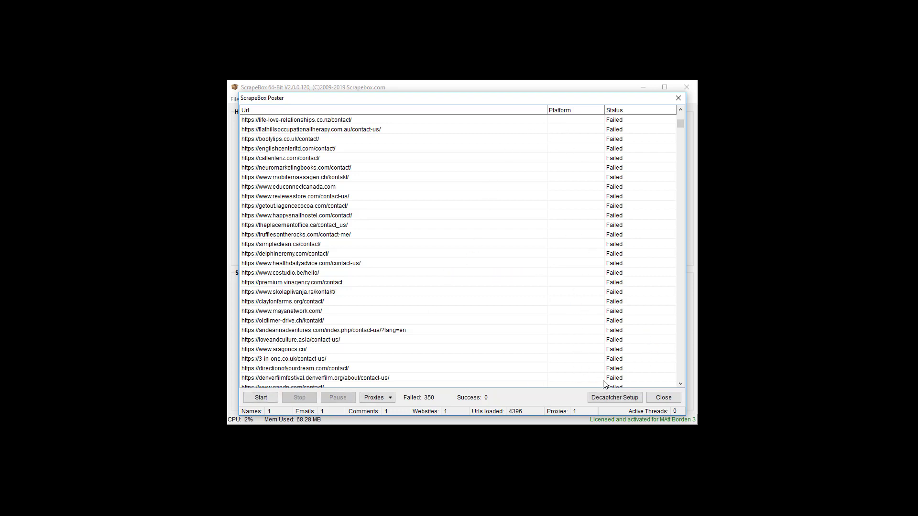
pyautogui.click(671, 401)
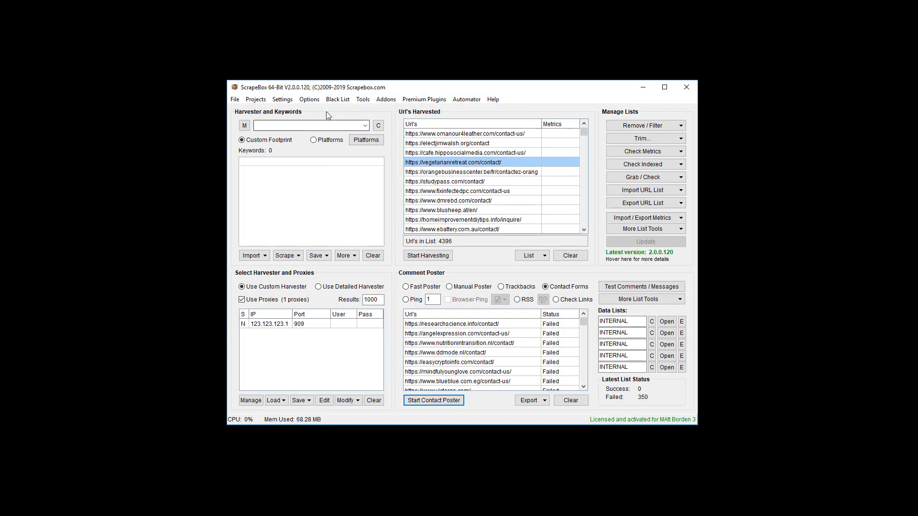
# - Set the Poster timeout to 30 seconds in the connections and timeout settings
pyautogui.click(282, 99)
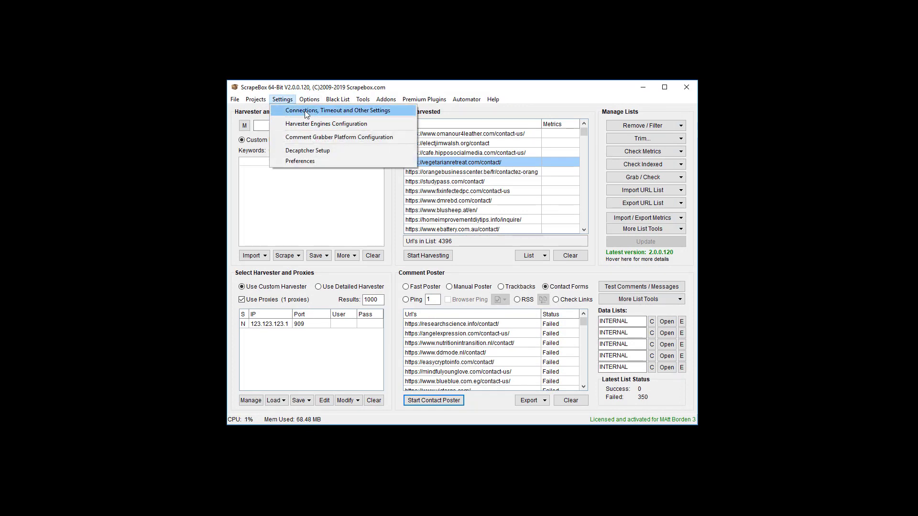
pyautogui.click(305, 110)
pyautogui.click(416, 112)
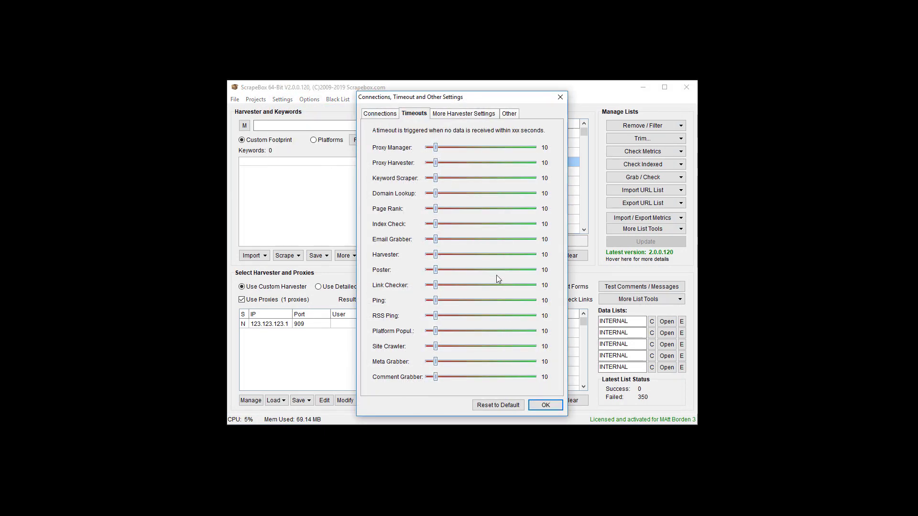
pyautogui.moveTo(435, 274); pyautogui.dragTo(454, 276)
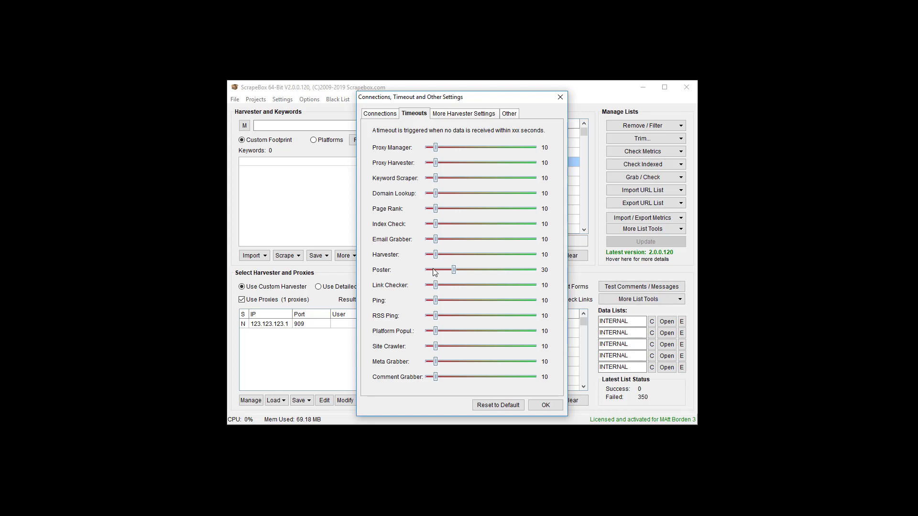
# - Lower the Poster connections to 10 and save the connection and timeout settings
pyautogui.click(389, 114)
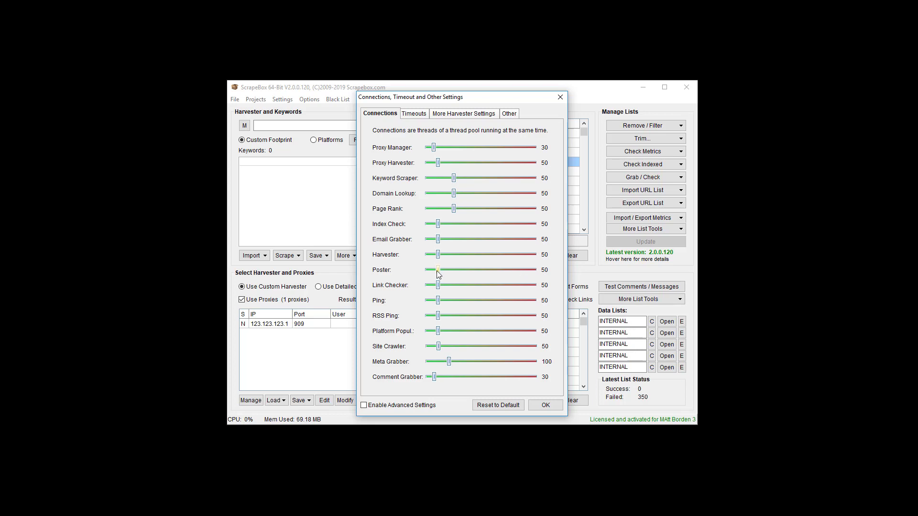
pyautogui.moveTo(437, 271); pyautogui.dragTo(429, 273)
pyautogui.click(414, 114)
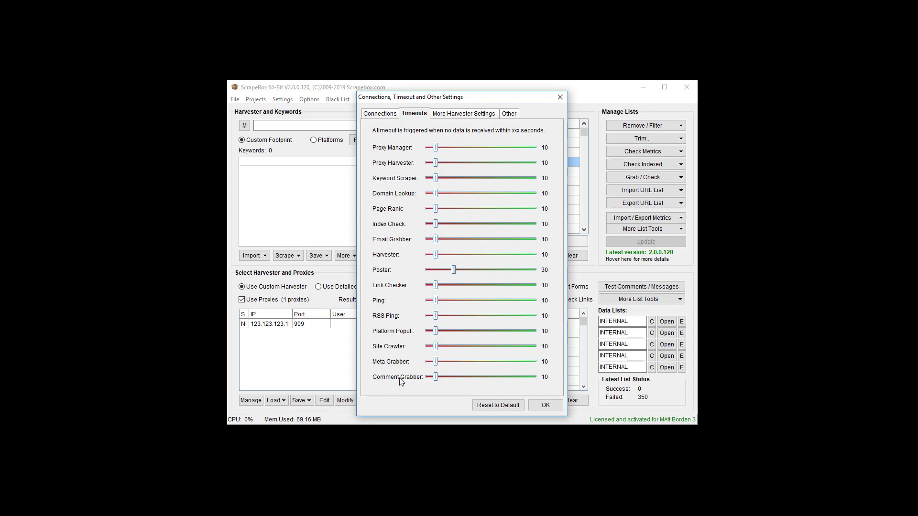
pyautogui.click(544, 406)
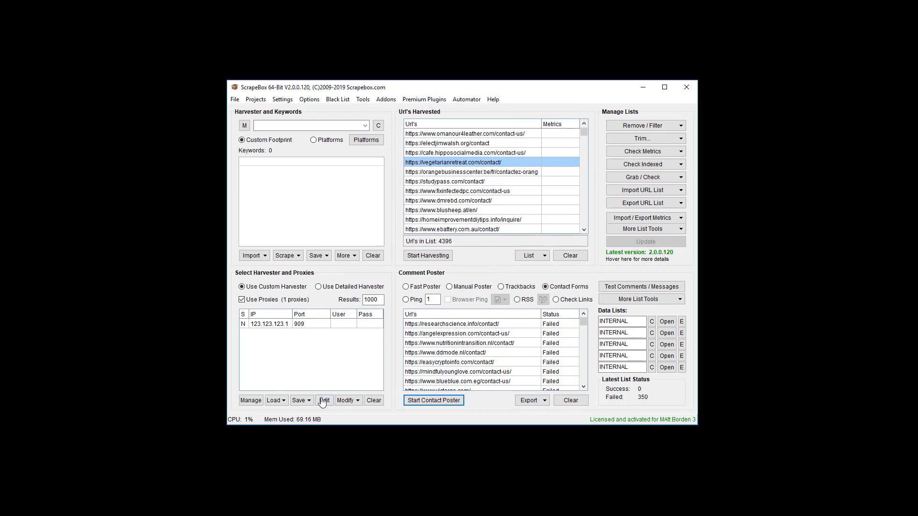
# - Load the proxies from a text file in the Proxies folder into the proxy list
pyautogui.click(273, 401)
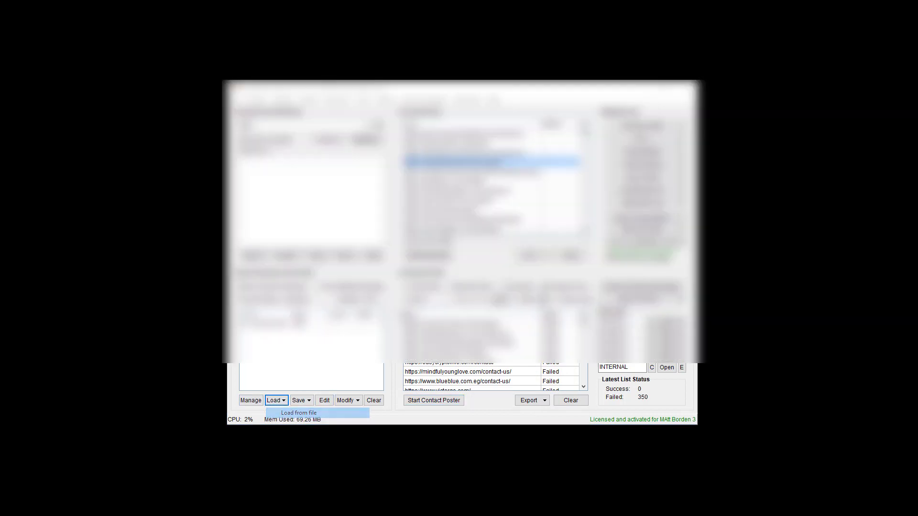
pyautogui.click(299, 413)
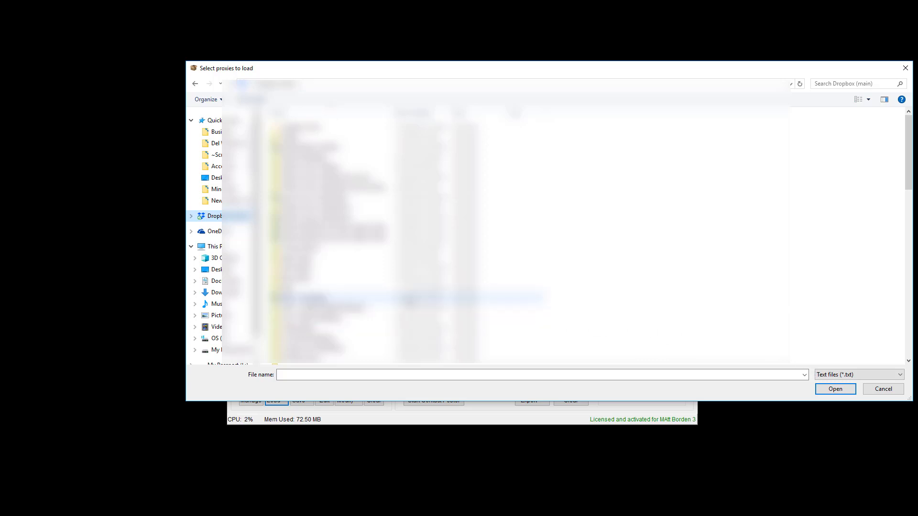
pyautogui.scroll(-5, 487, 234)
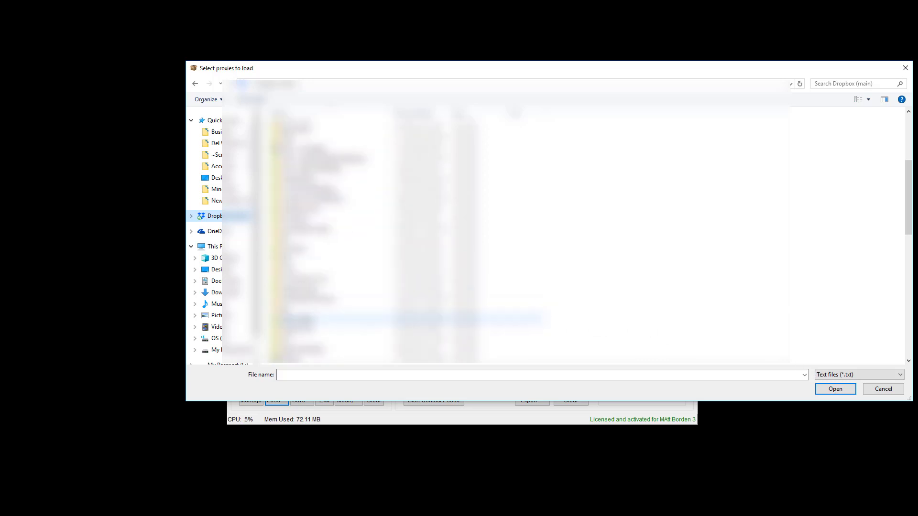
pyautogui.scroll(-4, 487, 299)
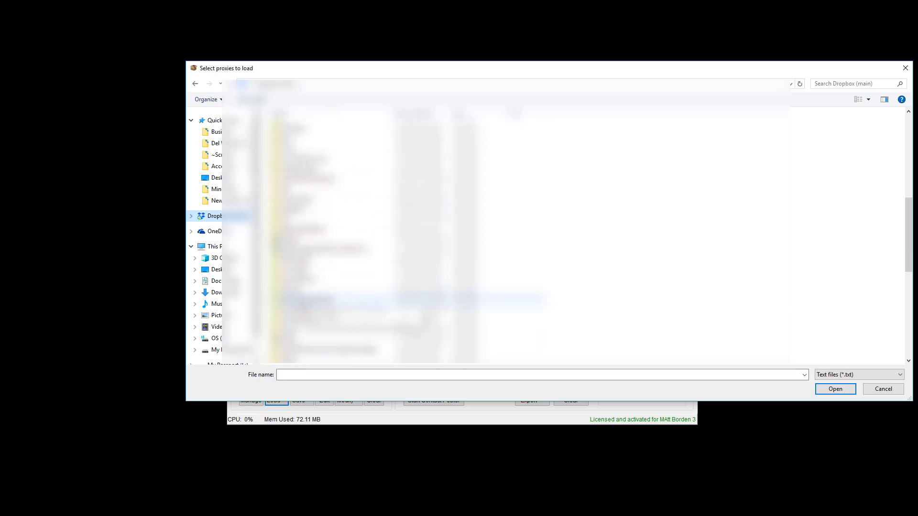
pyautogui.doubleClick(296, 329)
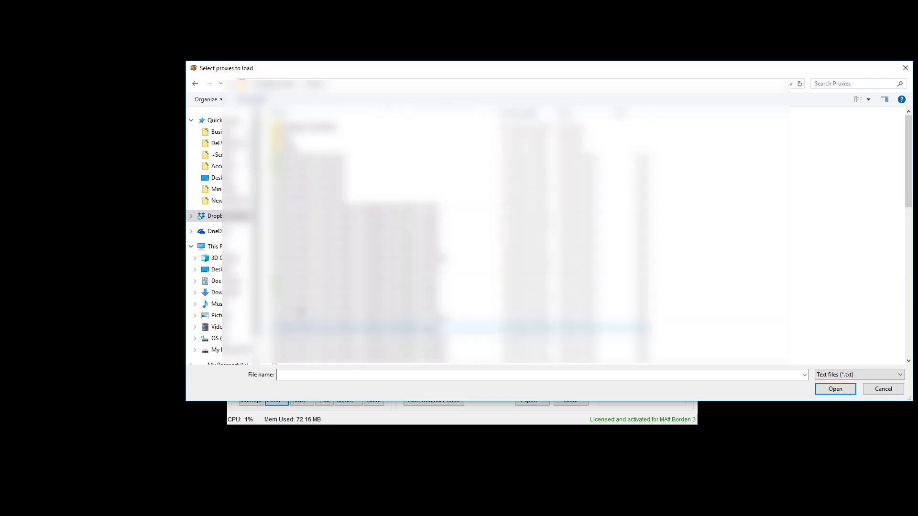
pyautogui.click(337, 166)
pyautogui.doubleClick(337, 167)
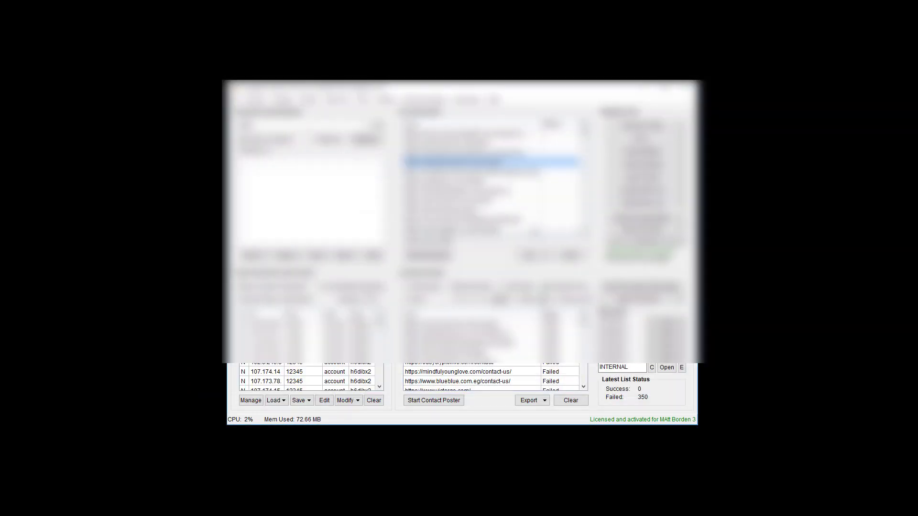
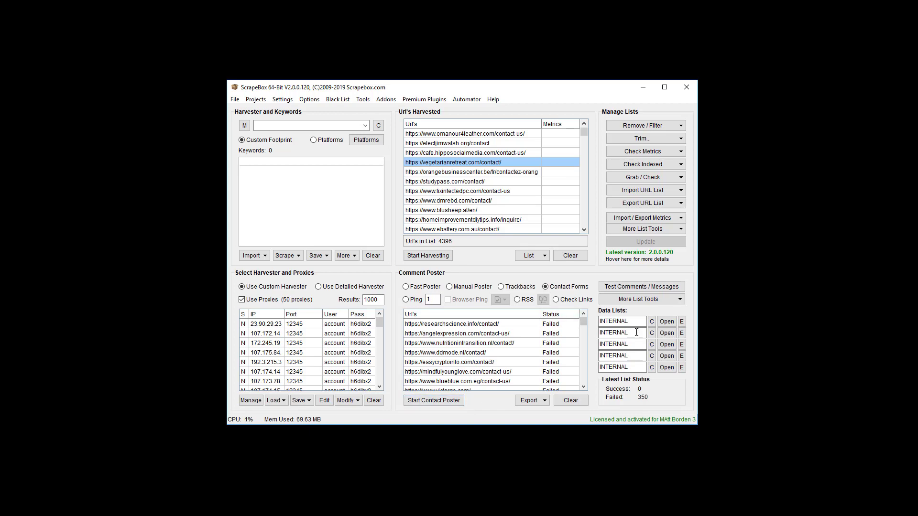
# - Start a new contact form posting run with the loaded proxies
pyautogui.click(440, 400)
pyautogui.click(261, 397)
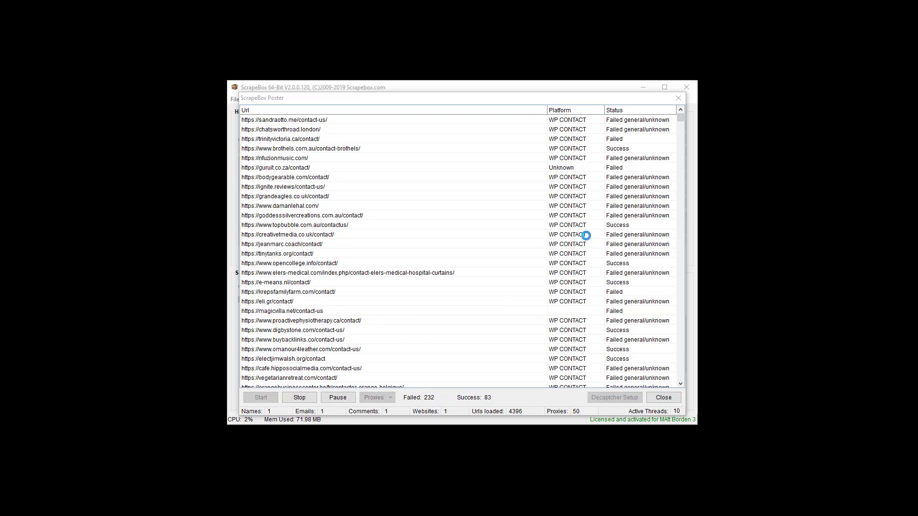
# - Examine the detected platform and posting status of the URLs throughout the running poster list
pyautogui.scroll(-15, 585, 236)
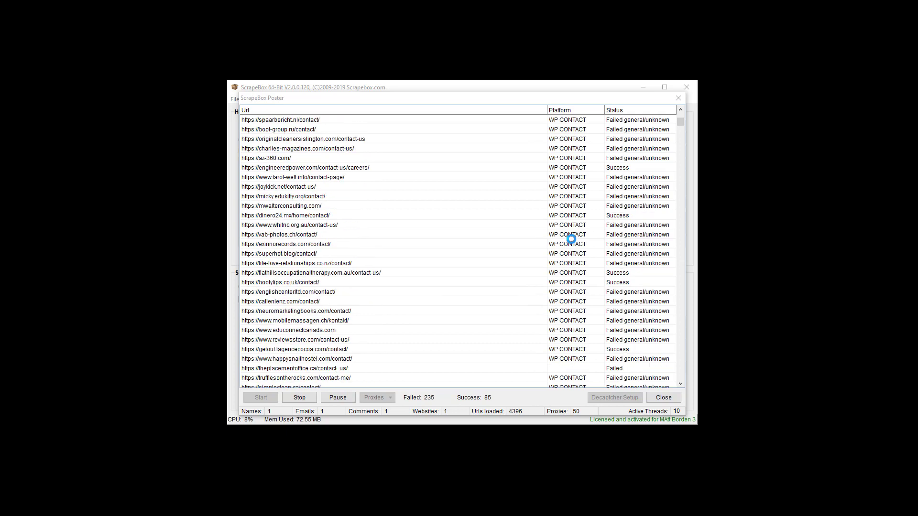
pyautogui.scroll(-20, 571, 239)
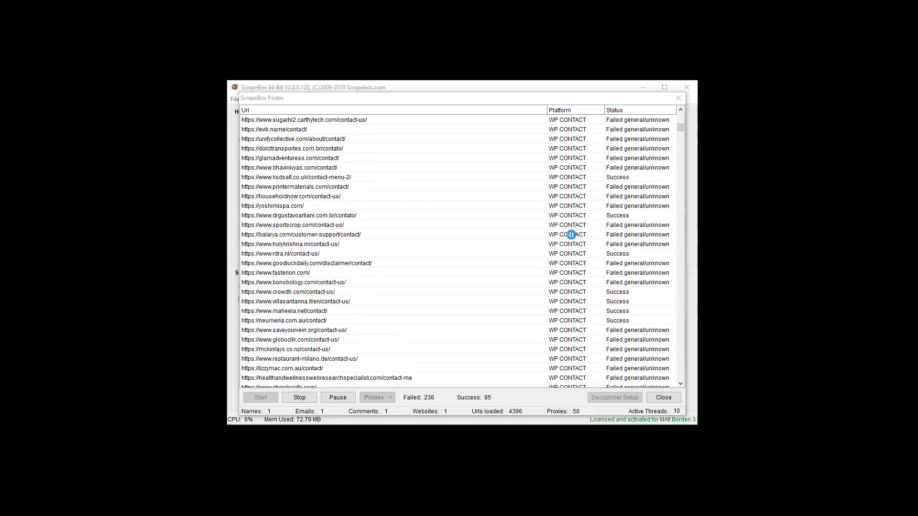
pyautogui.scroll(-20, 571, 234)
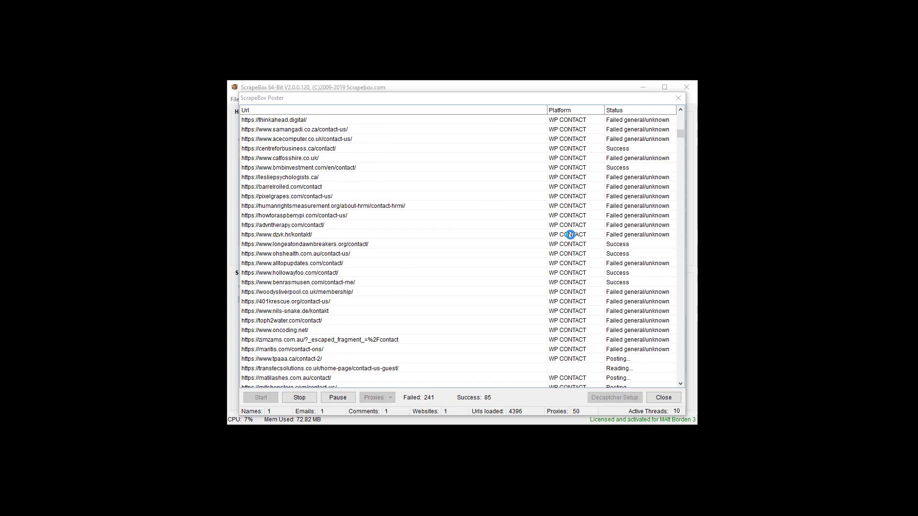
pyautogui.scroll(-10, 569, 234)
pyautogui.scroll(20, 569, 234)
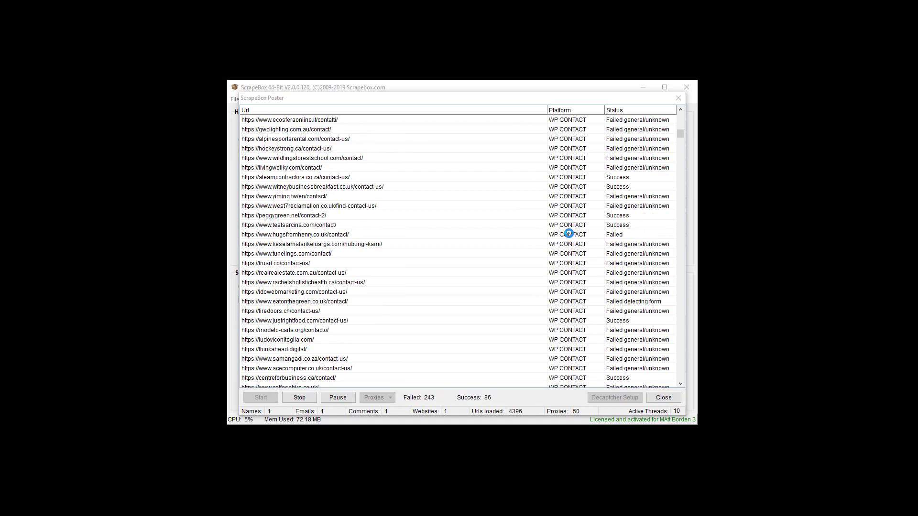
pyautogui.scroll(15, 568, 233)
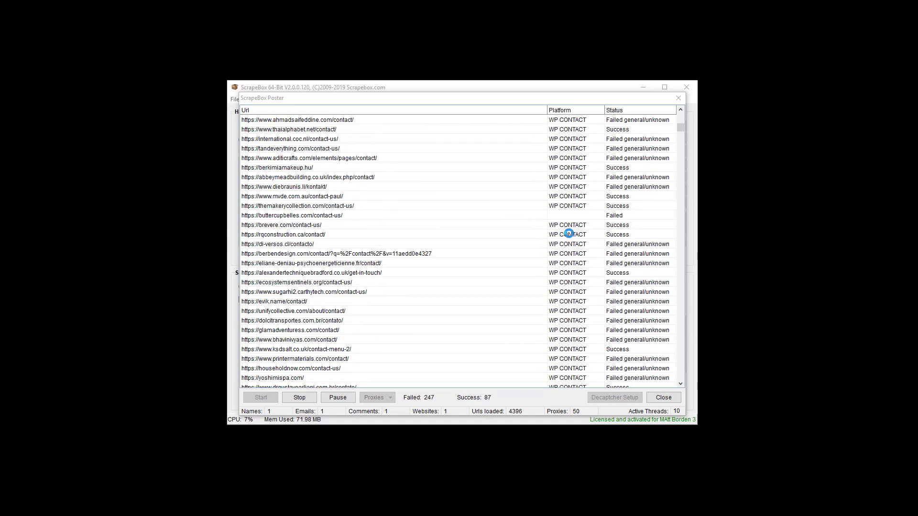
pyautogui.scroll(7, 569, 233)
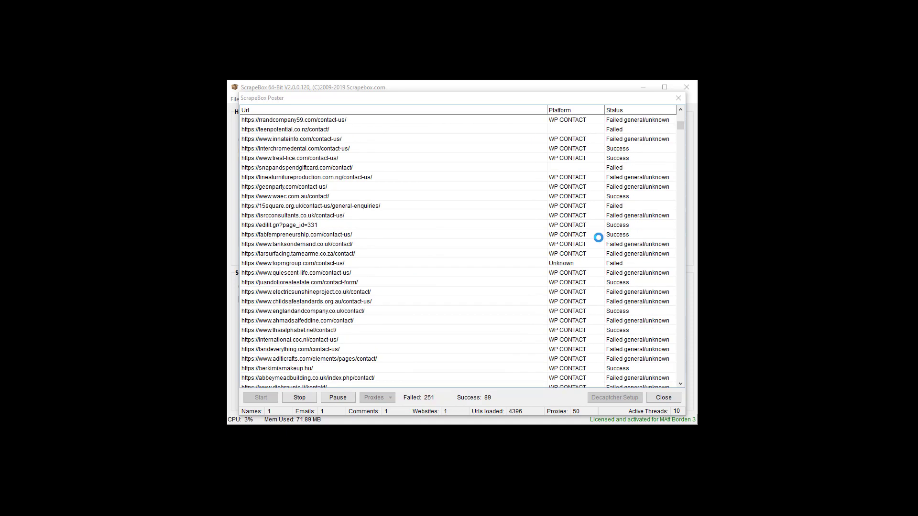
pyautogui.scroll(10, 593, 235)
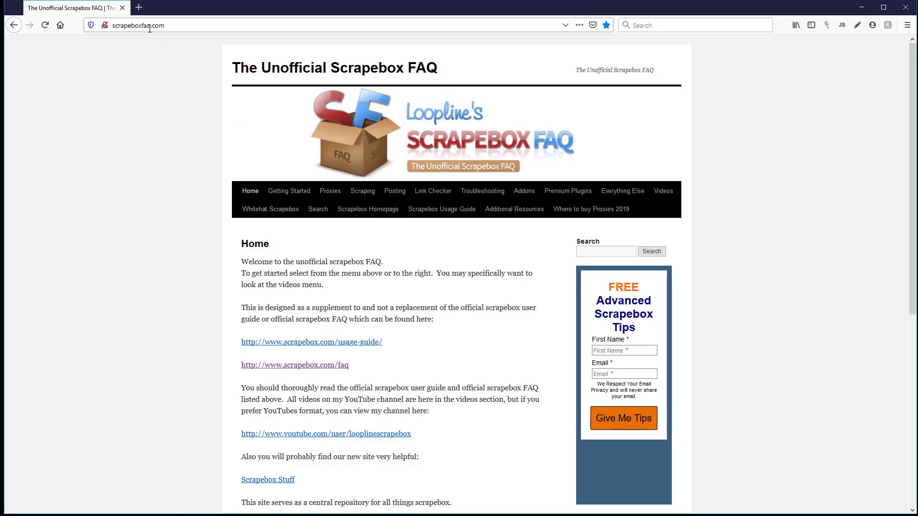
# - Search the FAQ site for "train" and open the article on variables for training the Learning Mode Poster to new forms
pyautogui.write('train')
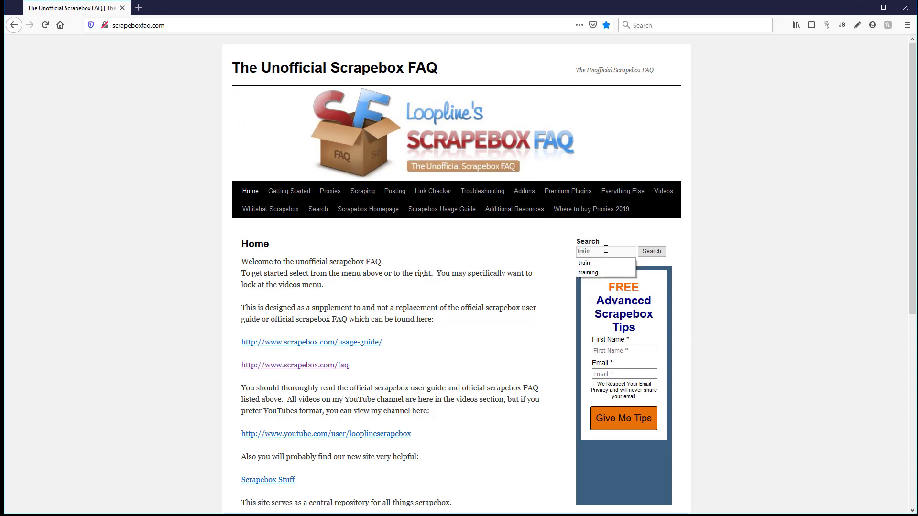
pyautogui.press('Return')
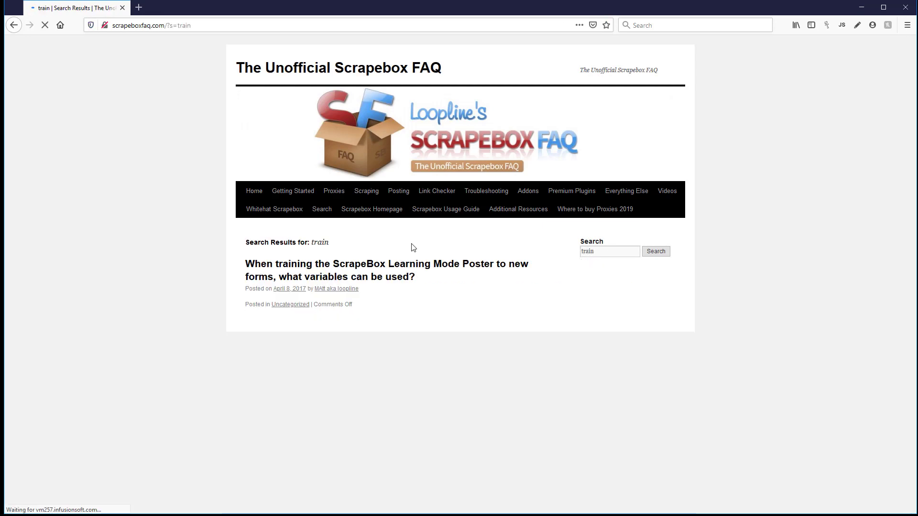
pyautogui.click(449, 271)
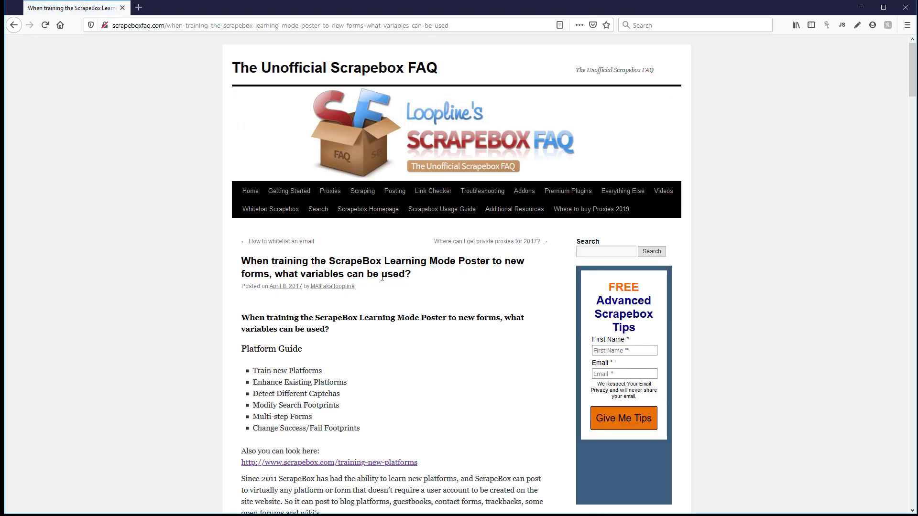
# - Read through the training article, covering its SetUp parameters, form fields, Checkboxes, Captchas, Multiple Steps and Debugging sections
pyautogui.scroll(-4, 382, 277)
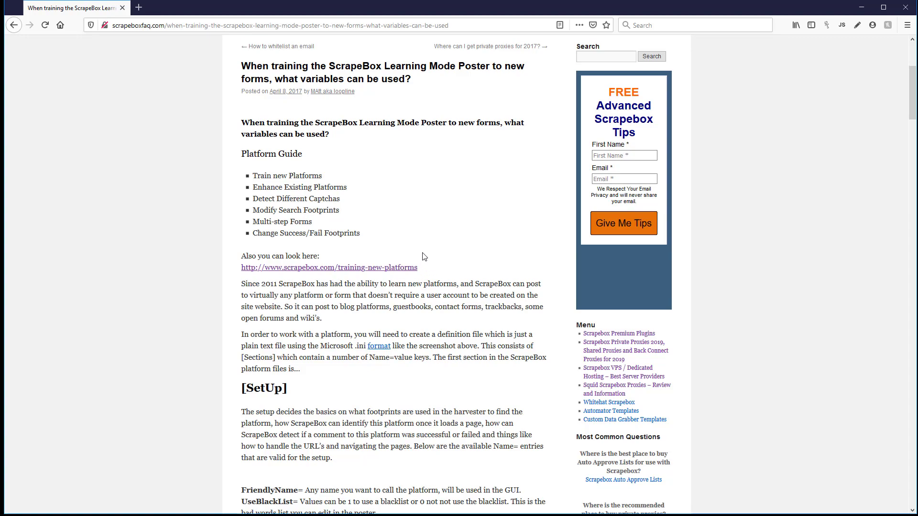
pyautogui.scroll(-15, 423, 253)
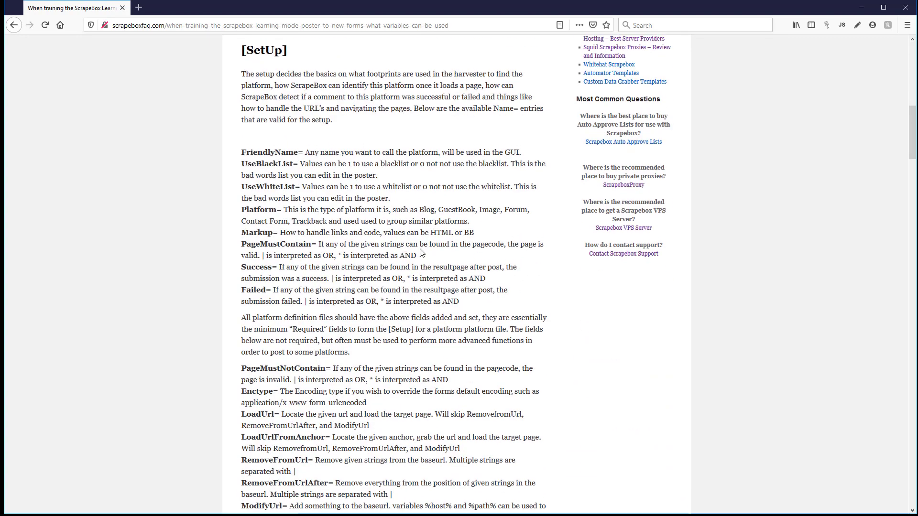
pyautogui.scroll(-20, 420, 247)
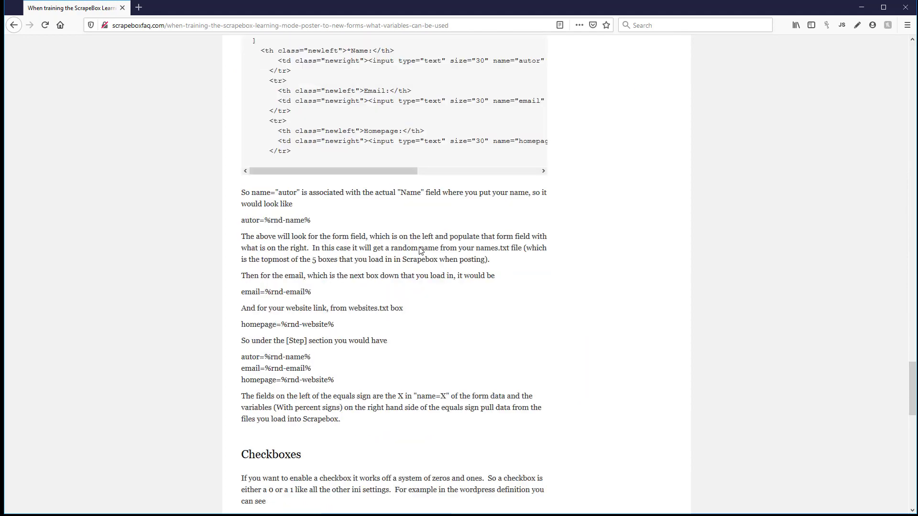
pyautogui.scroll(-2, 420, 247)
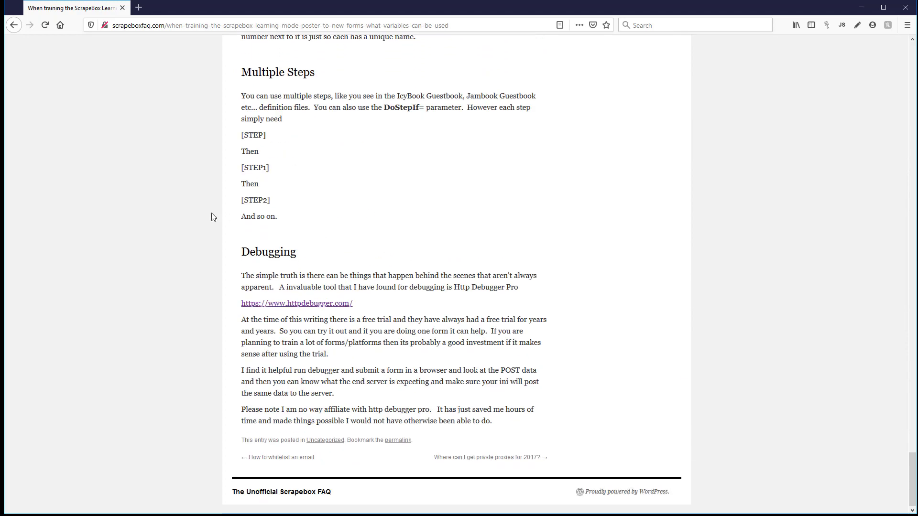
pyautogui.keyDown('shift'); pyautogui.click(308, 254); pyautogui.keyUp('shift')
pyautogui.scroll(8, 364, 252)
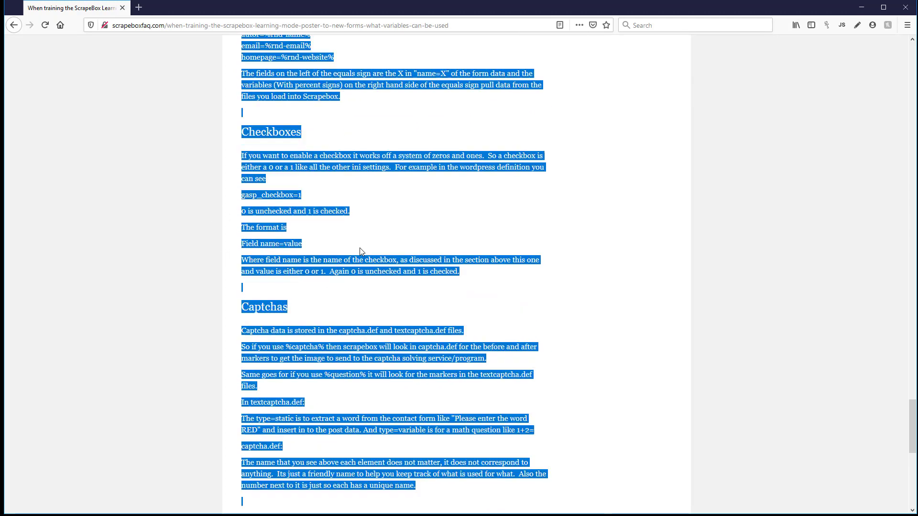
pyautogui.scroll(-8, 368, 251)
pyautogui.click(321, 247)
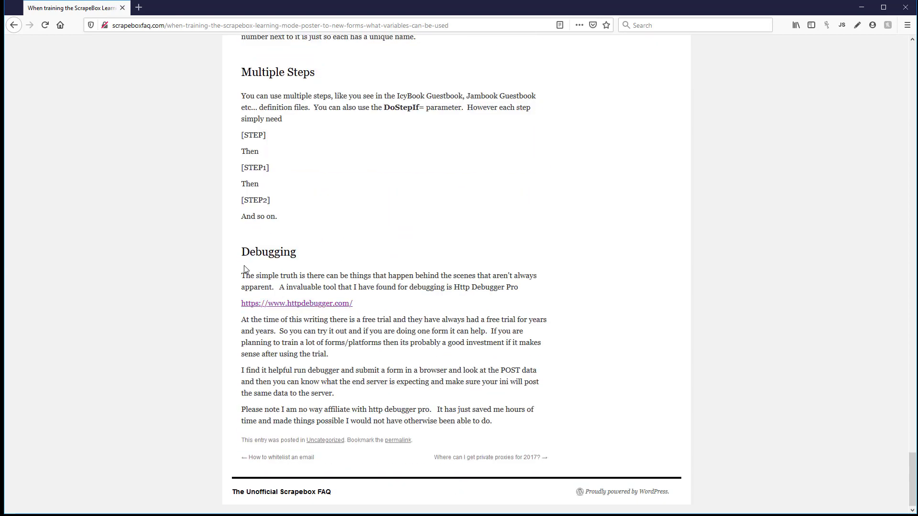
pyautogui.moveTo(241, 252); pyautogui.dragTo(274, 253)
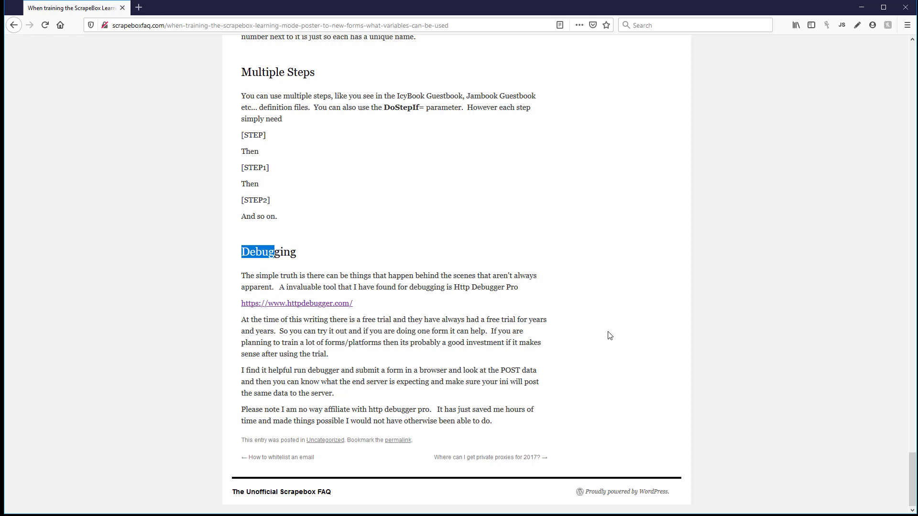
pyautogui.scroll(7, 605, 335)
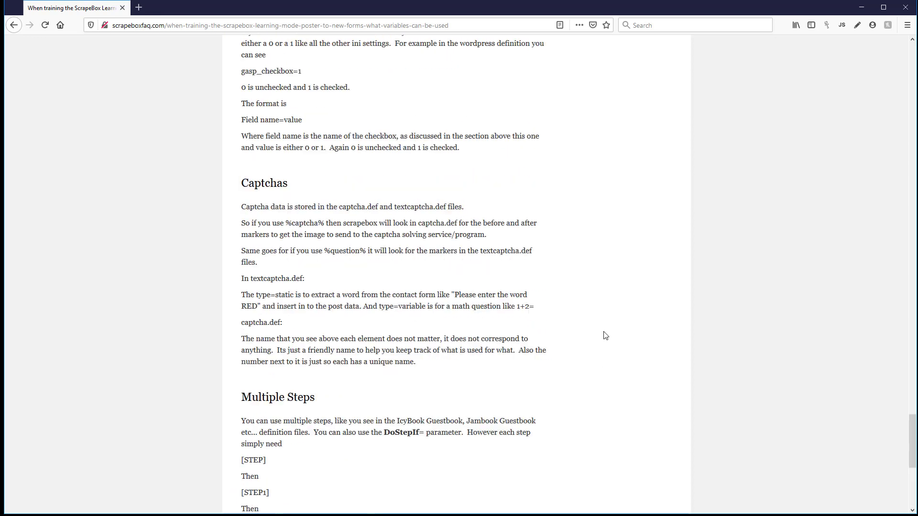
pyautogui.scroll(-6, 604, 335)
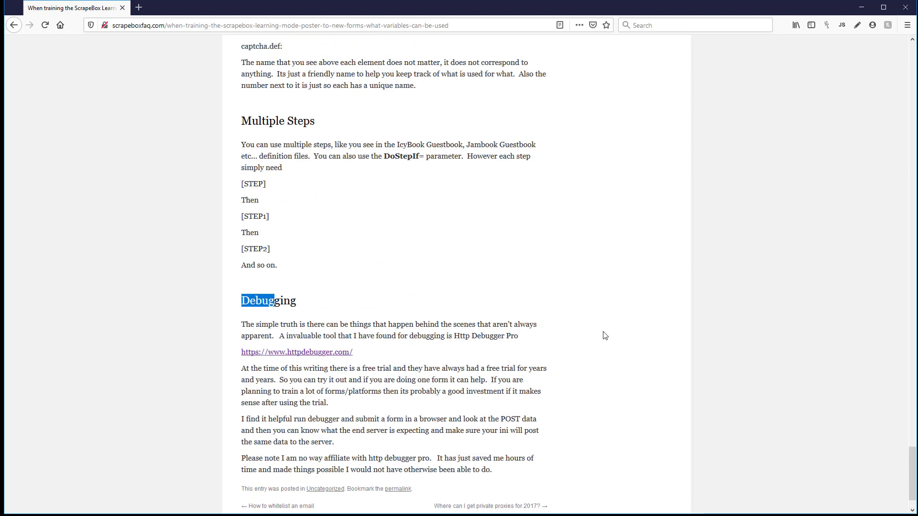
pyautogui.scroll(4, 559, 352)
pyautogui.scroll(20, 572, 351)
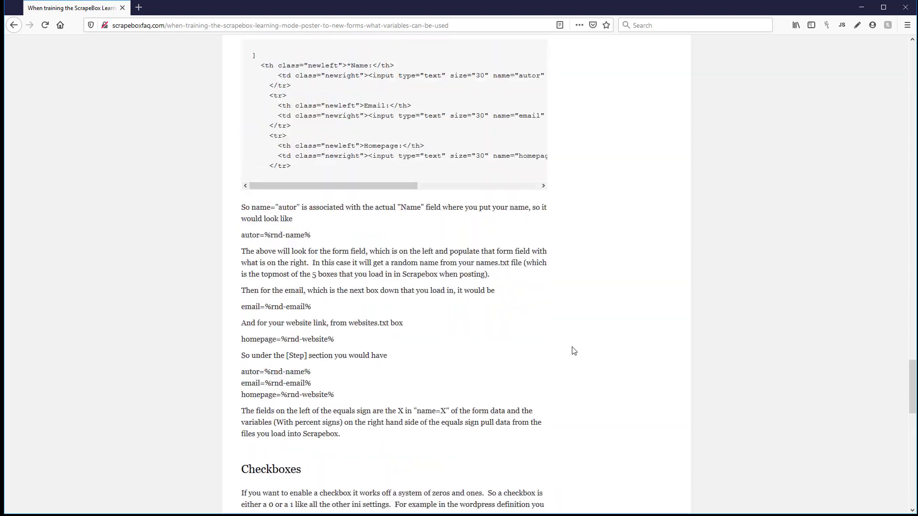
pyautogui.scroll(20, 550, 325)
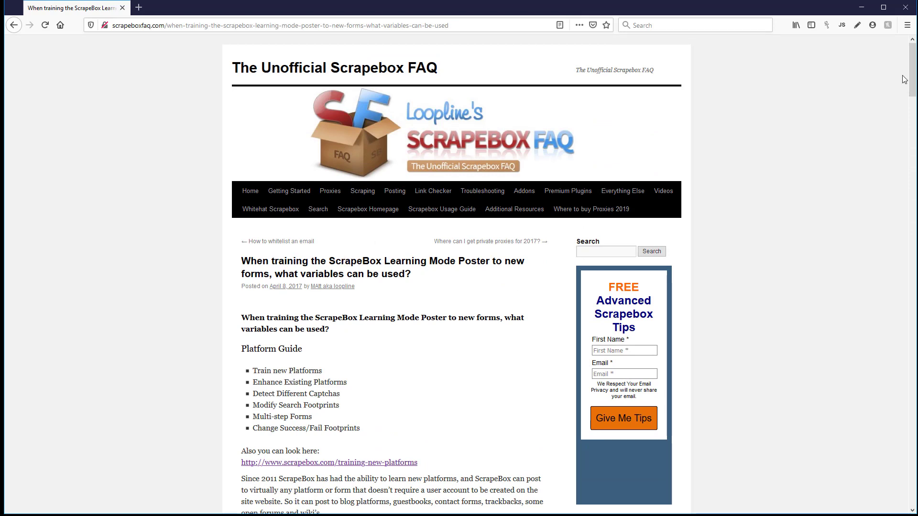
# - Open WPContact.ini from the Configuration Platforms folder in Notepad and place its window so the poster's status list stays visible
pyautogui.click(860, 8)
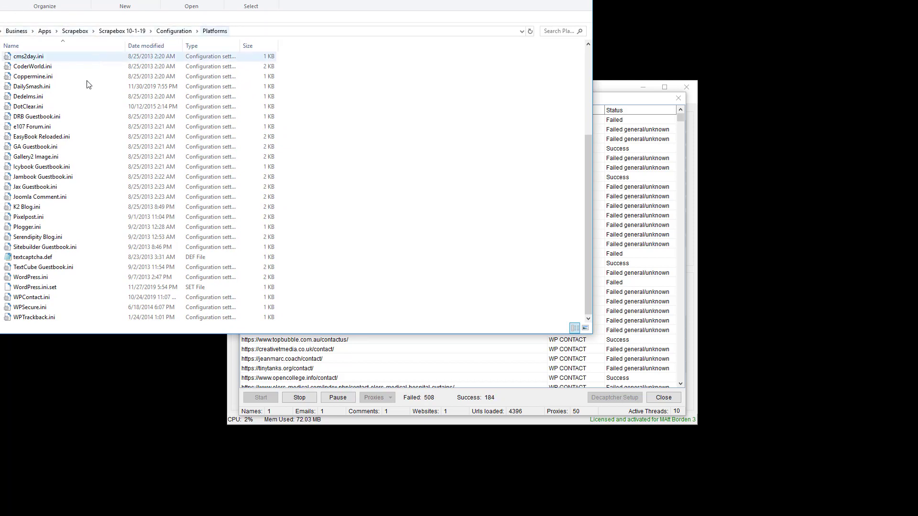
pyautogui.doubleClick(32, 298)
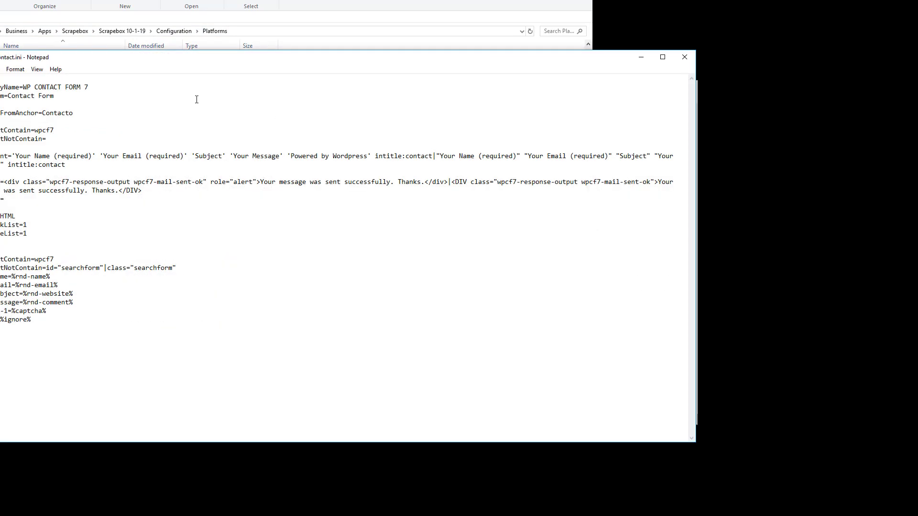
pyautogui.moveTo(116, 66); pyautogui.dragTo(494, 314)
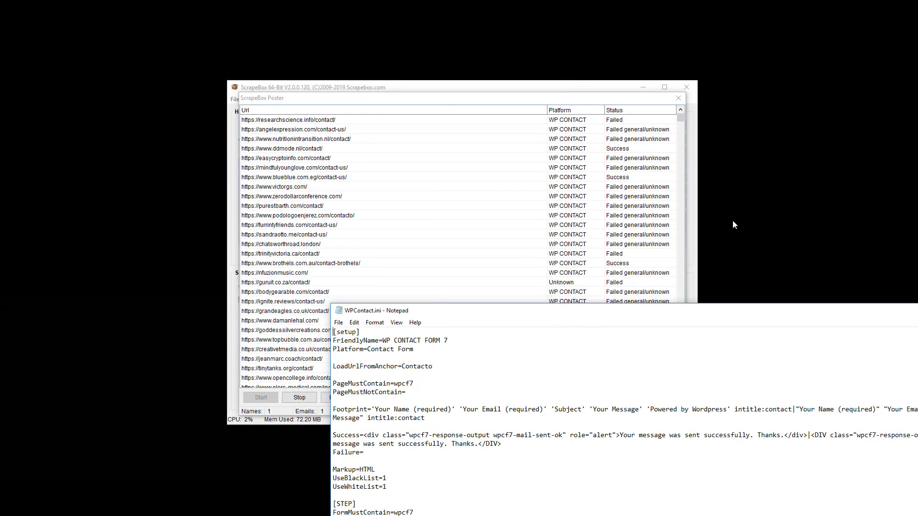
pyautogui.moveTo(634, 315); pyautogui.dragTo(669, 248)
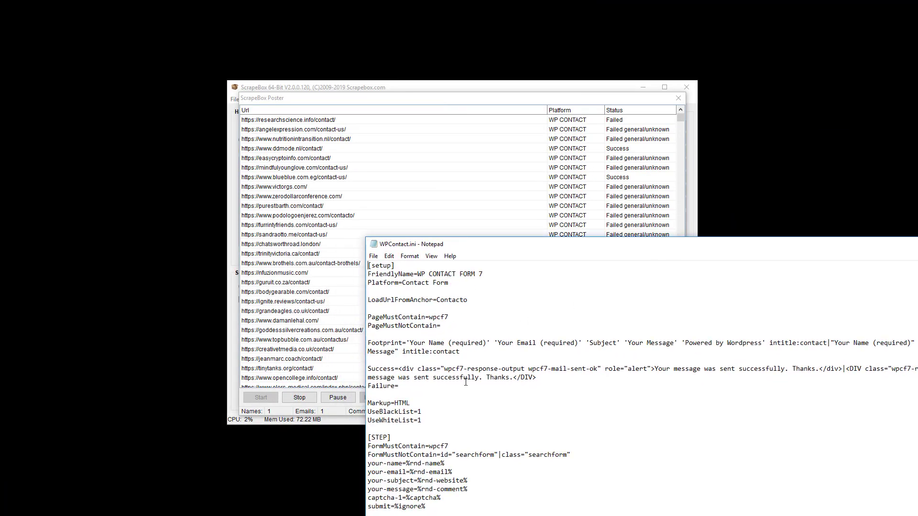
# - Examine the Success line in WPContact.ini, highlighting its first response marker and the "Your message was sent successfully." text
pyautogui.moveTo(399, 368); pyautogui.dragTo(368, 368)
pyautogui.moveTo(842, 369); pyautogui.dragTo(846, 369)
pyautogui.moveTo(770, 248); pyautogui.dragTo(740, 215)
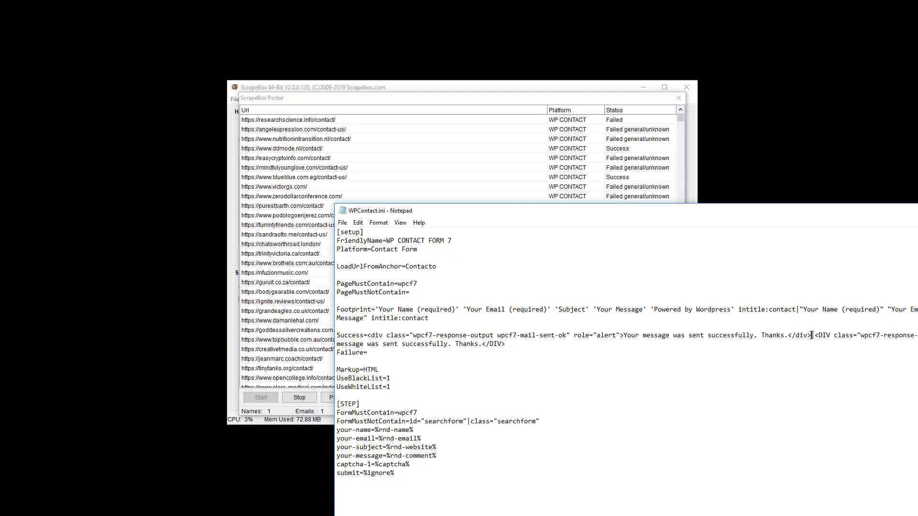
pyautogui.moveTo(811, 335); pyautogui.dragTo(374, 336)
pyautogui.click(769, 337)
pyautogui.moveTo(760, 336); pyautogui.dragTo(788, 337)
pyautogui.moveTo(811, 336); pyautogui.dragTo(542, 333)
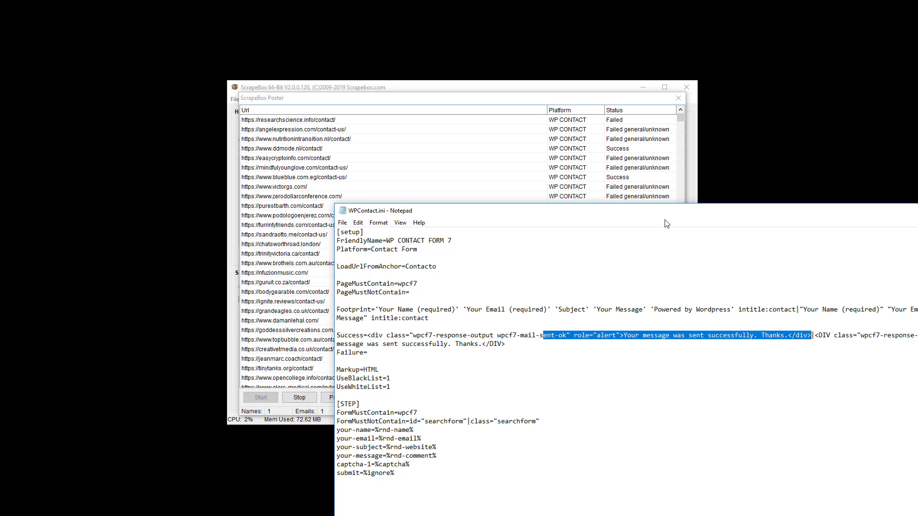
pyautogui.click(627, 337)
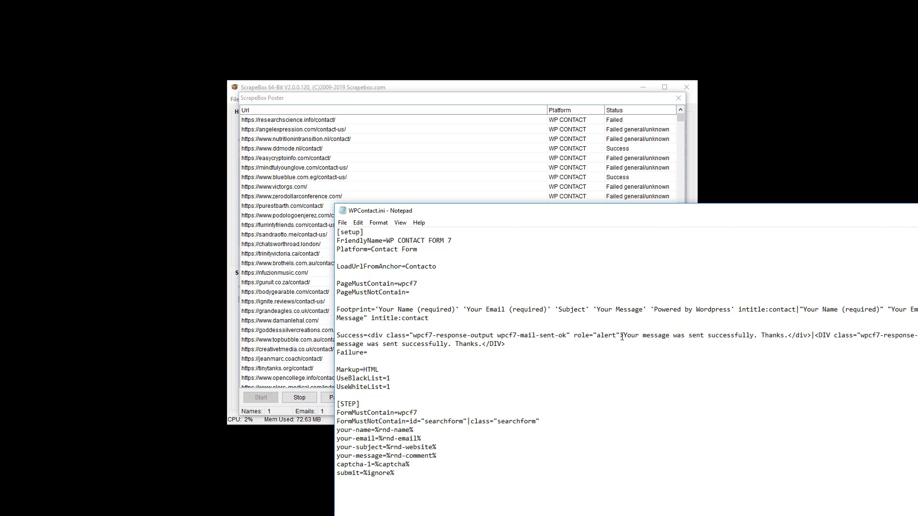
pyautogui.moveTo(623, 337); pyautogui.dragTo(761, 336)
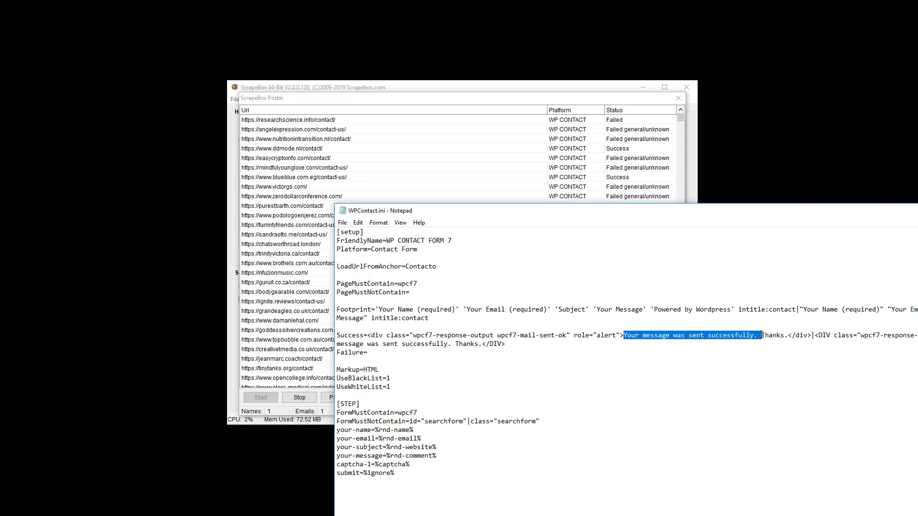
# - Bring the whole WPContact.ini window into view and check its Failure entry against the statuses in the poster list
pyautogui.moveTo(765, 212); pyautogui.dragTo(600, 205)
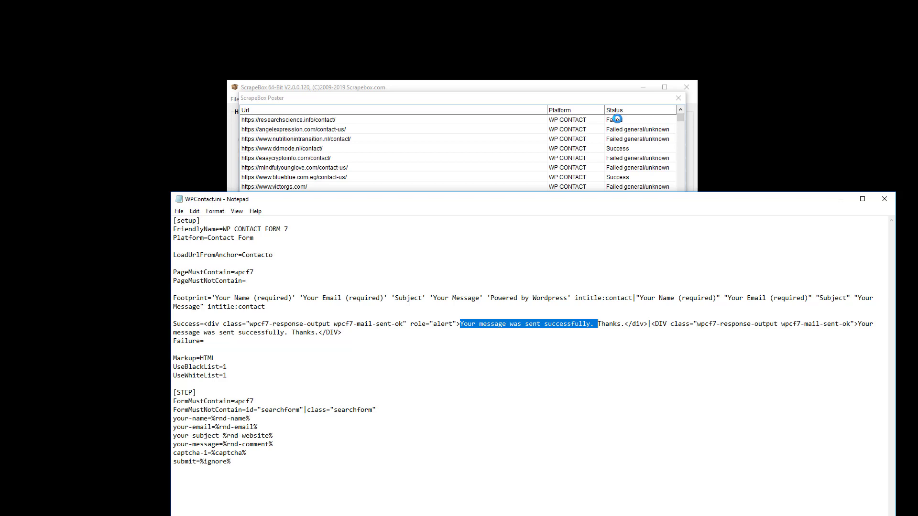
pyautogui.click(216, 341)
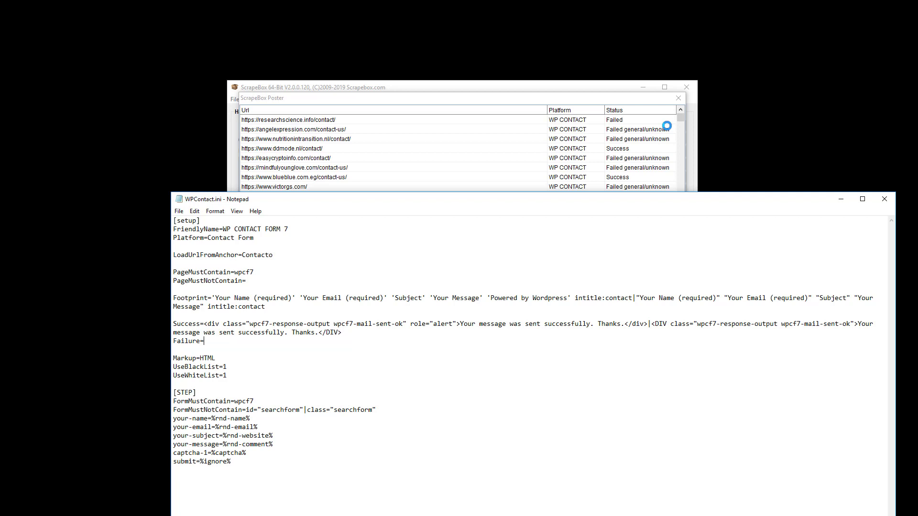
pyautogui.click(557, 122)
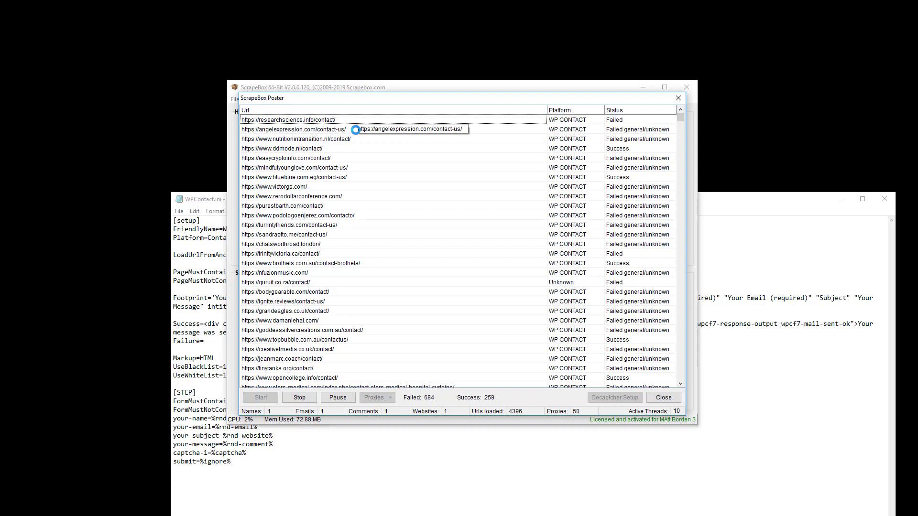
pyautogui.click(766, 319)
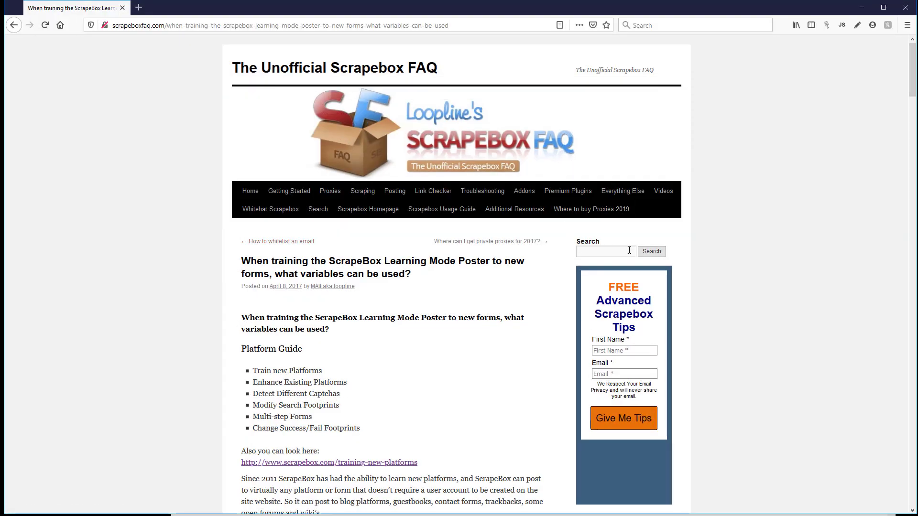
# - Search the FAQ site for "contact" and open the article "Contact Form Poster Says Failed"
pyautogui.click(629, 250)
pyautogui.write('contact')
pyautogui.press('Return')
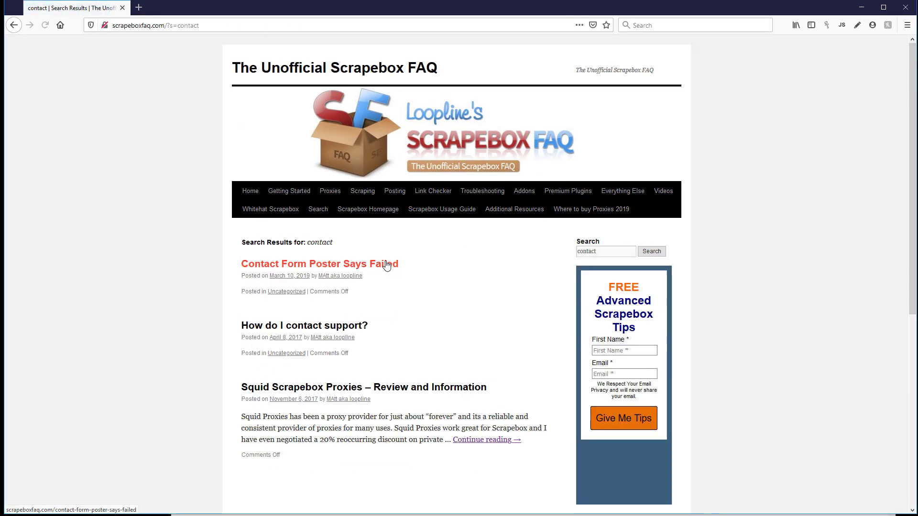
pyautogui.click(387, 264)
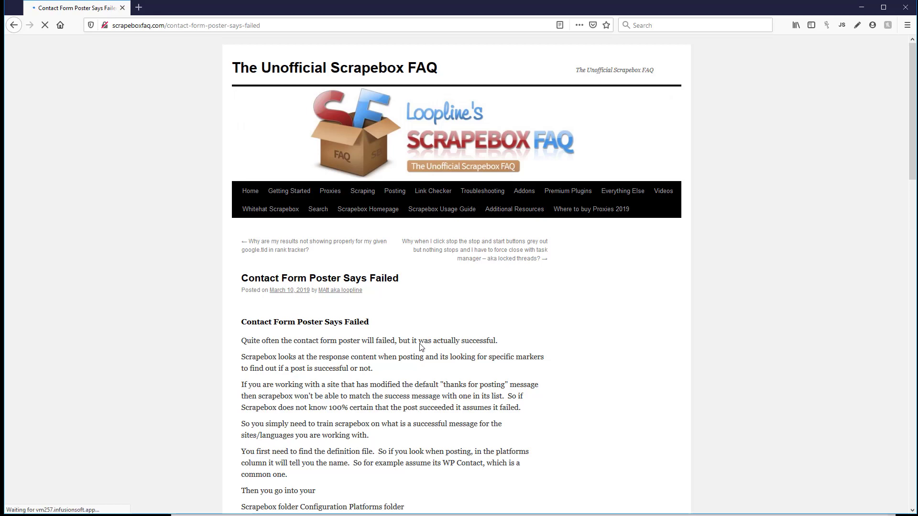
# - Read the article's guidance on adding Success responses and using updated definition files, and return to the ScrapeBox Poster list
pyautogui.scroll(-5, 420, 346)
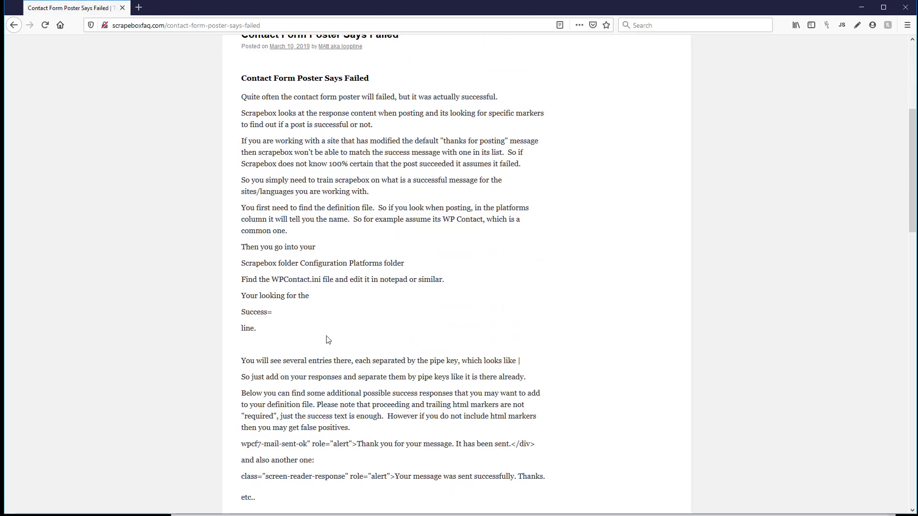
pyautogui.scroll(-2, 329, 339)
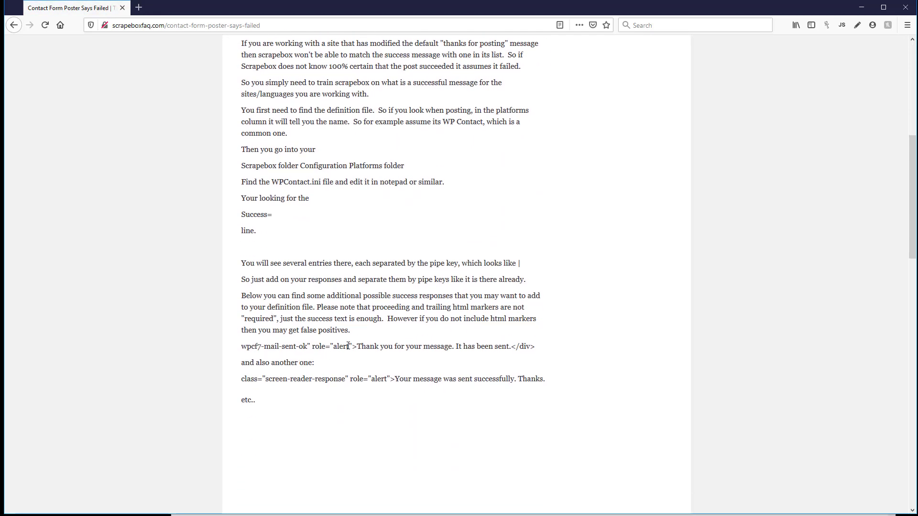
pyautogui.scroll(1, 348, 346)
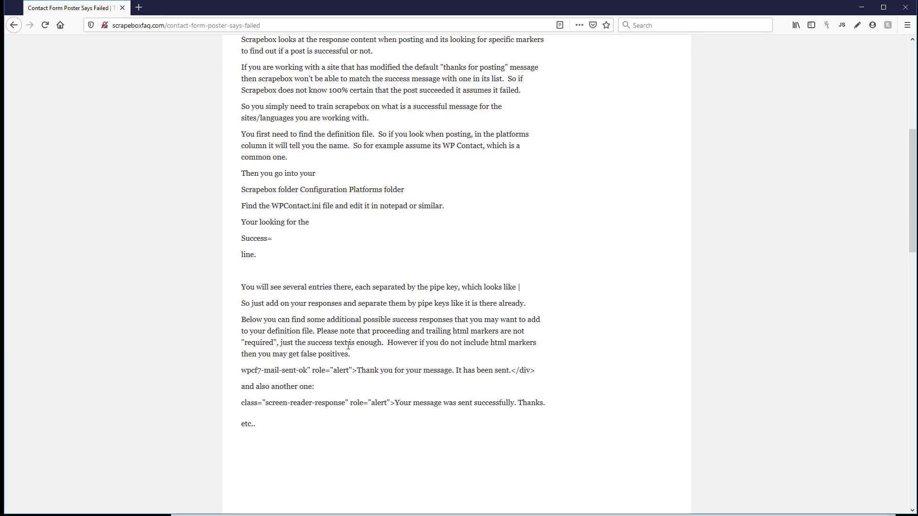
pyautogui.moveTo(279, 263); pyautogui.dragTo(213, 260)
pyautogui.click(277, 311)
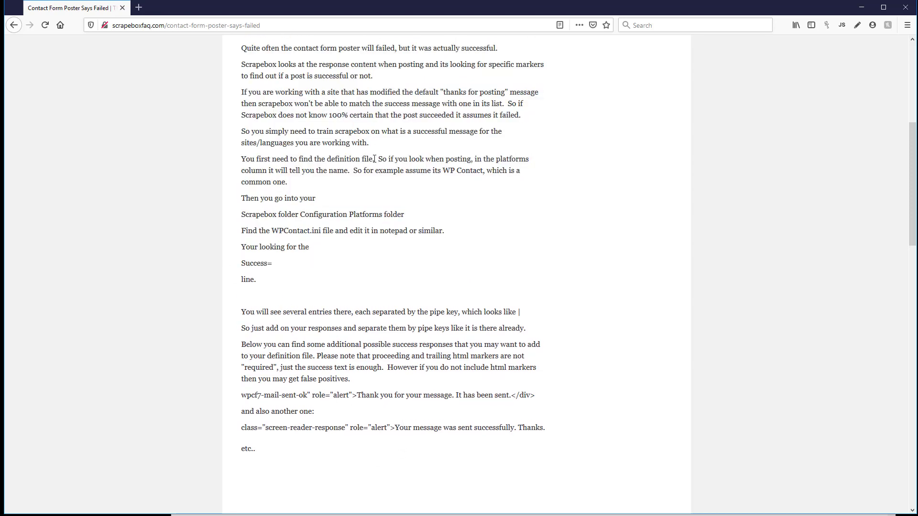
pyautogui.scroll(-6, 374, 157)
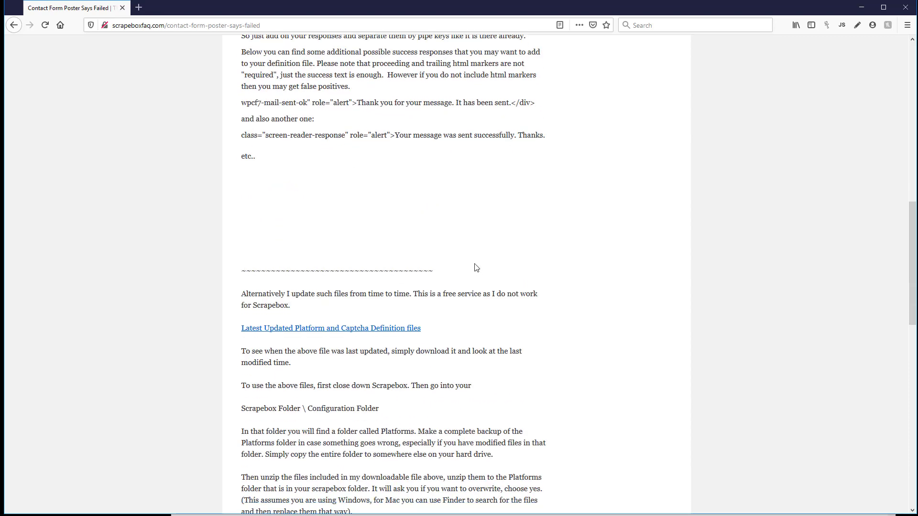
pyautogui.scroll(-4, 474, 267)
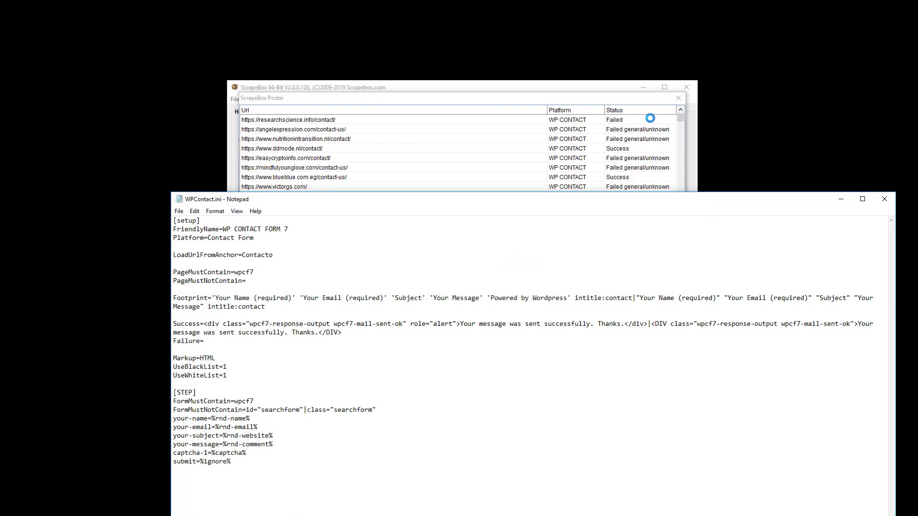
pyautogui.click(632, 119)
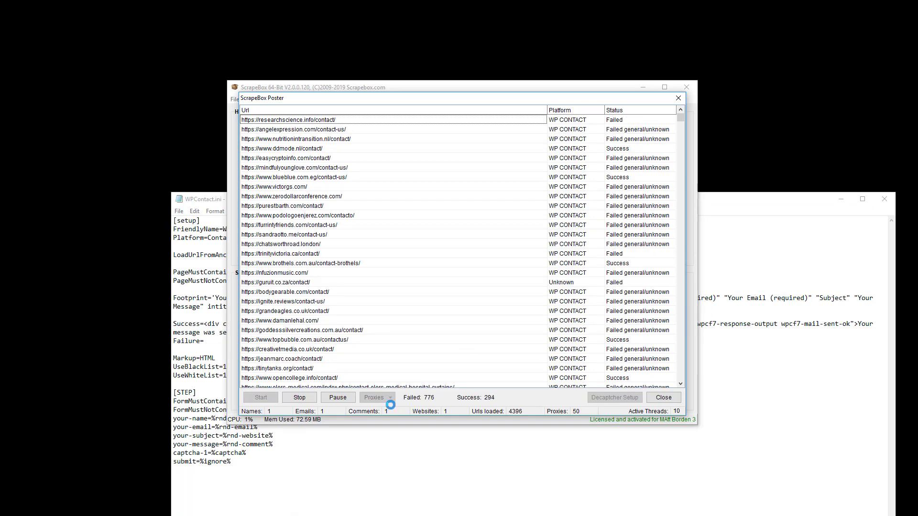
# - Stop the running contact form posting, minimize the FAQ article, and close the ScrapeBox Poster
pyautogui.click(307, 400)
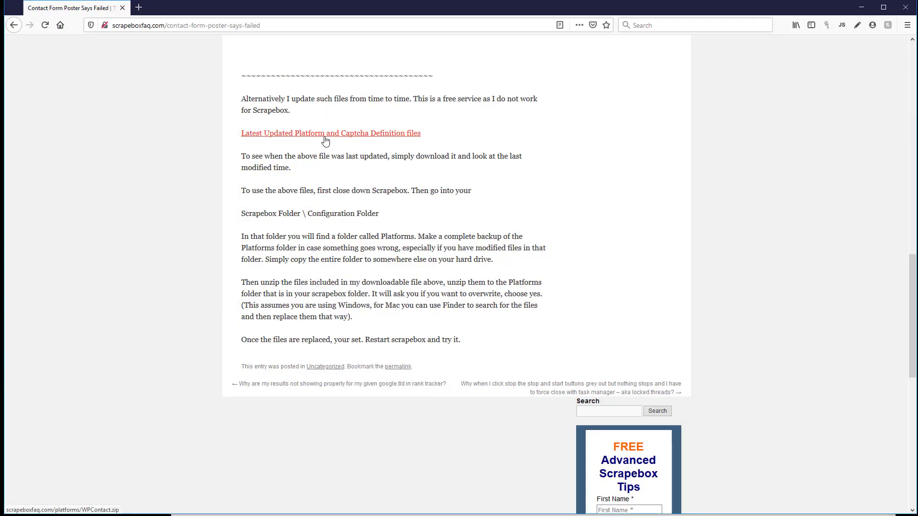
pyautogui.click(866, 6)
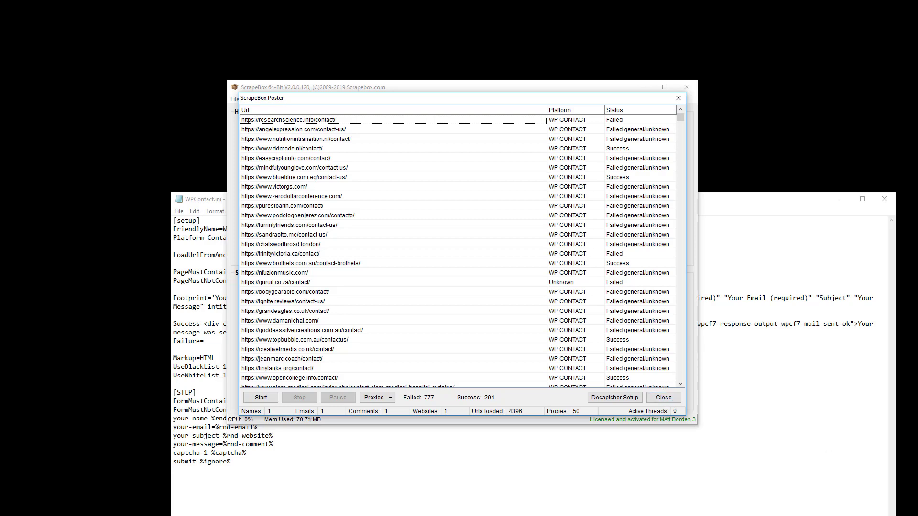
pyautogui.click(663, 397)
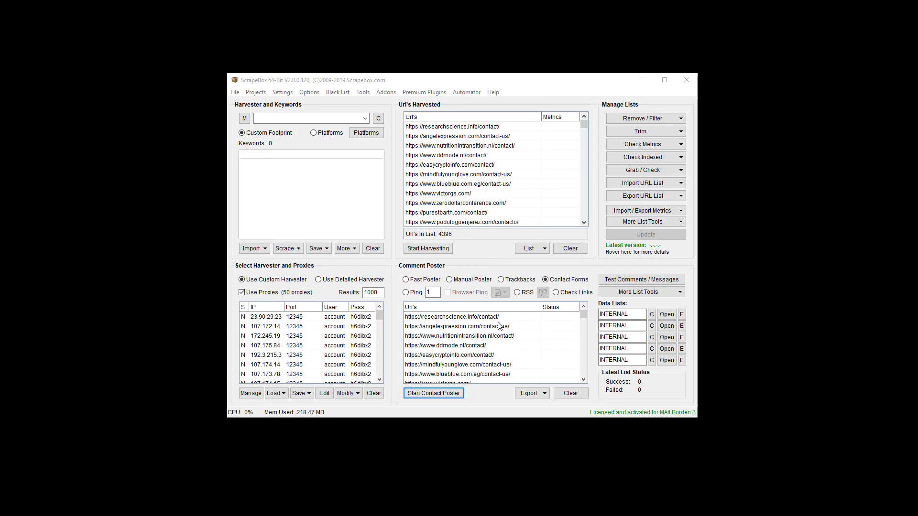
# - Preview the test contact message in the second ScrapeBox instance and start its contact poster on the same URL list
pyautogui.click(641, 280)
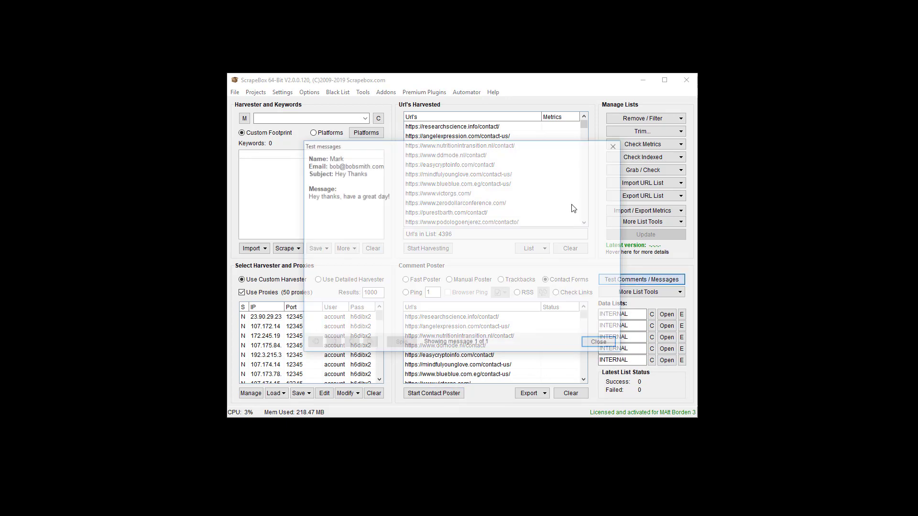
pyautogui.click(601, 343)
pyautogui.click(433, 393)
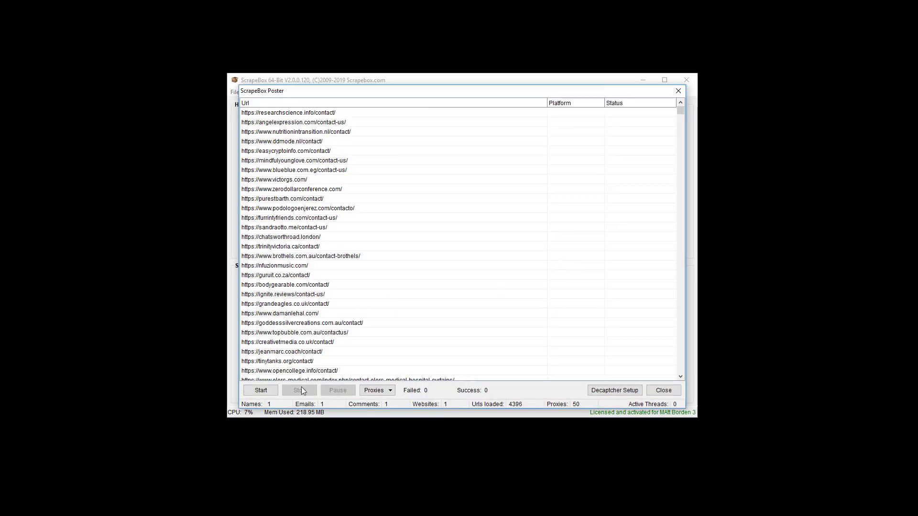
pyautogui.click(260, 391)
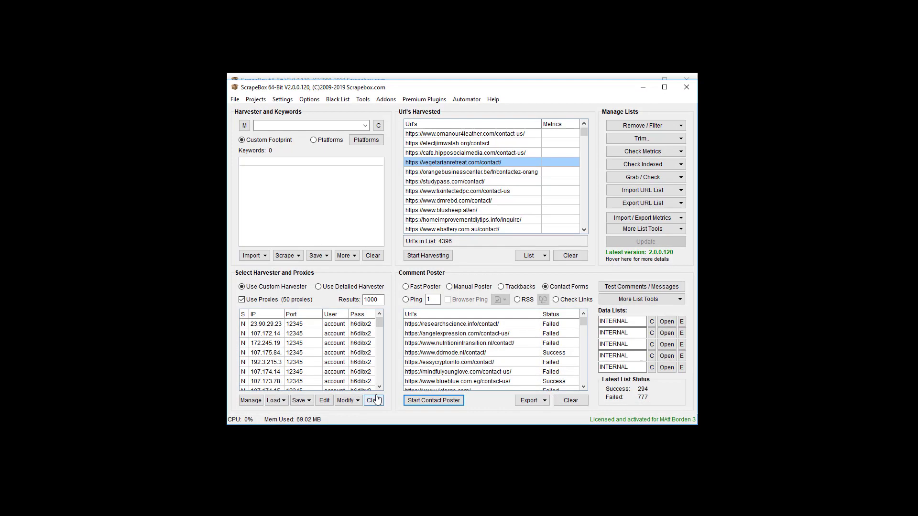
# - Place the earlier ScrapeBox instance beside the new poster so both status lists can be compared
pyautogui.moveTo(549, 90); pyautogui.dragTo(282, 75)
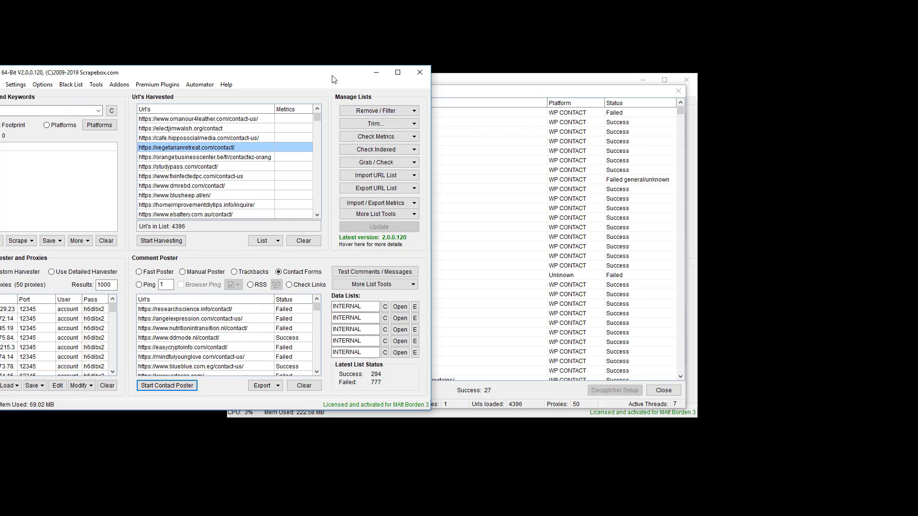
pyautogui.moveTo(334, 79); pyautogui.dragTo(177, 77)
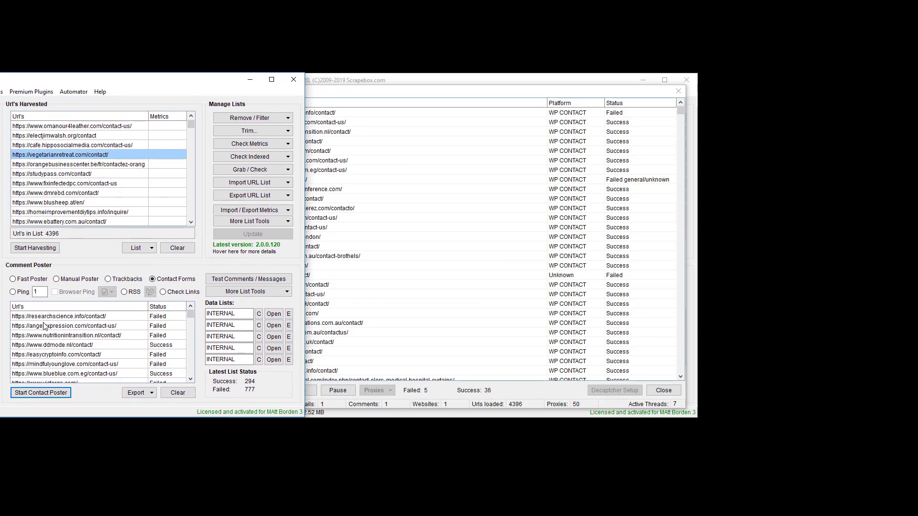
pyautogui.click(407, 86)
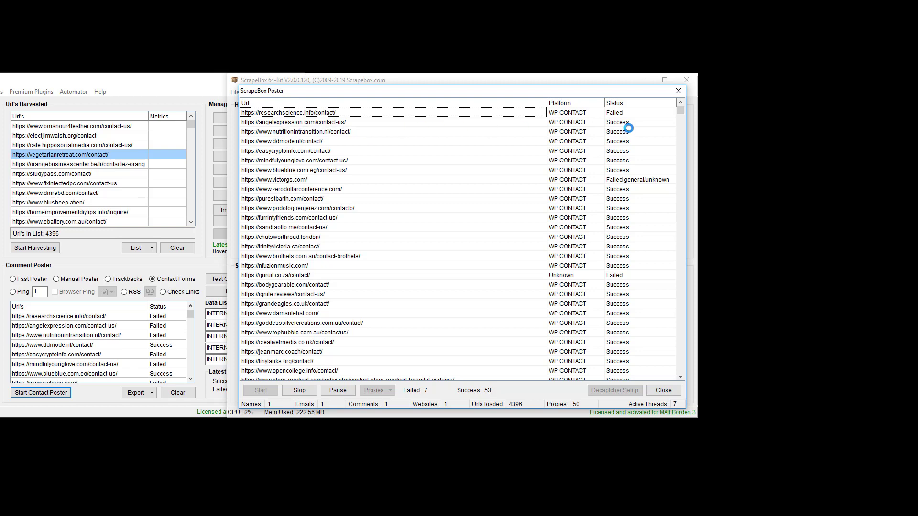
# - Go through the earlier run's Comment Poster statuses and compare them with the same URLs in the new run
pyautogui.click(193, 379)
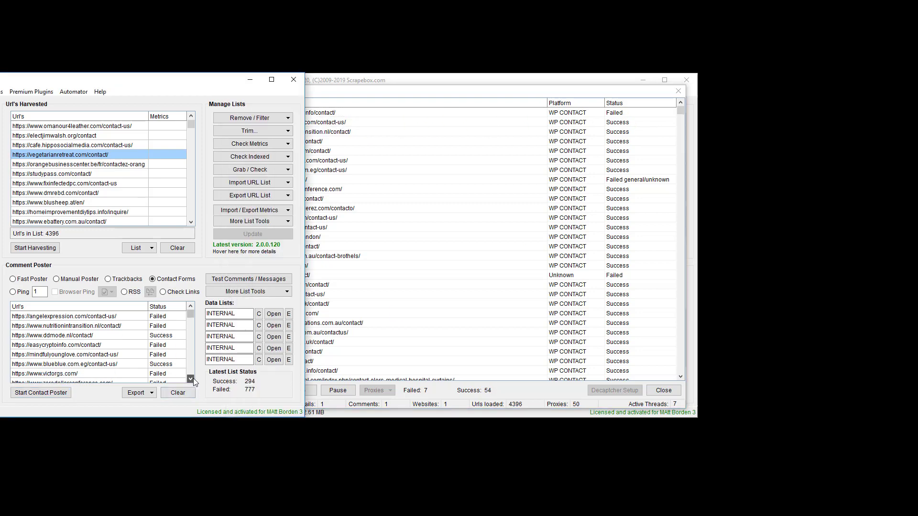
pyautogui.click(193, 379)
pyautogui.click(193, 379)
pyautogui.click(191, 379)
pyautogui.click(191, 379)
pyautogui.click(191, 380)
pyautogui.click(191, 380)
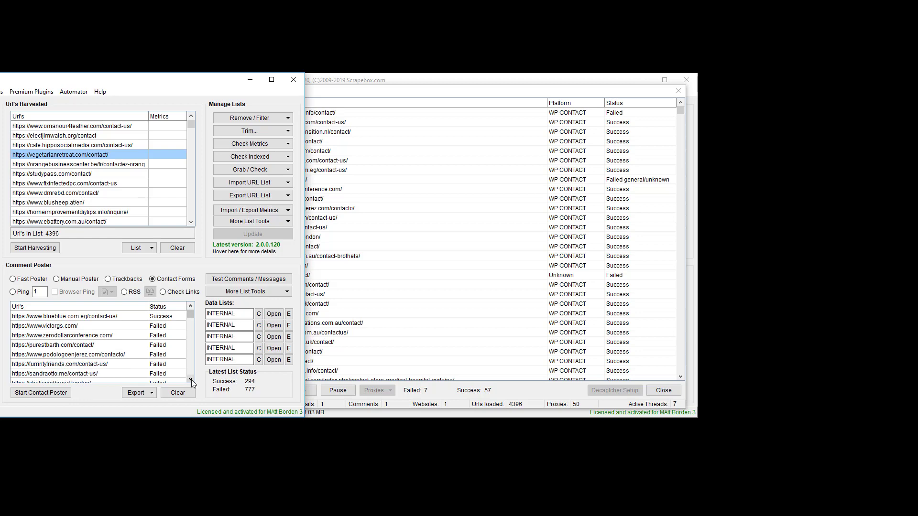
pyautogui.click(192, 379)
pyautogui.click(191, 380)
pyautogui.click(191, 379)
pyautogui.click(191, 380)
pyautogui.click(191, 380)
pyautogui.click(191, 380)
pyautogui.click(191, 379)
pyautogui.click(191, 379)
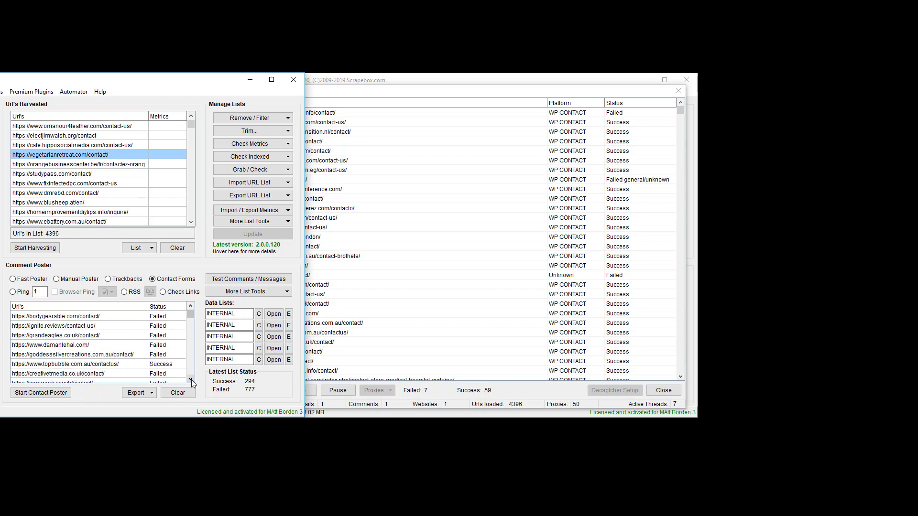
pyautogui.click(191, 379)
pyautogui.click(191, 379)
pyautogui.click(191, 379)
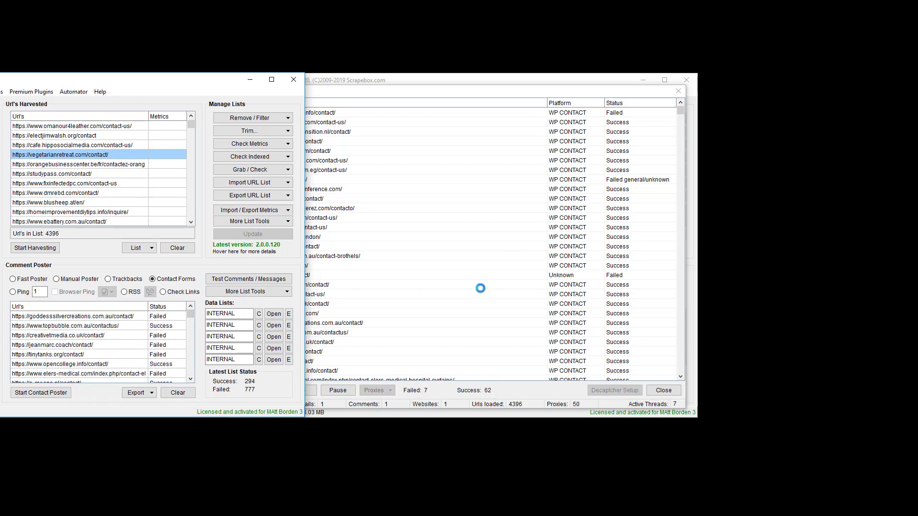
# - Move the new poster aside to check the main ScrapeBox window behind it, and put it back
pyautogui.click(478, 290)
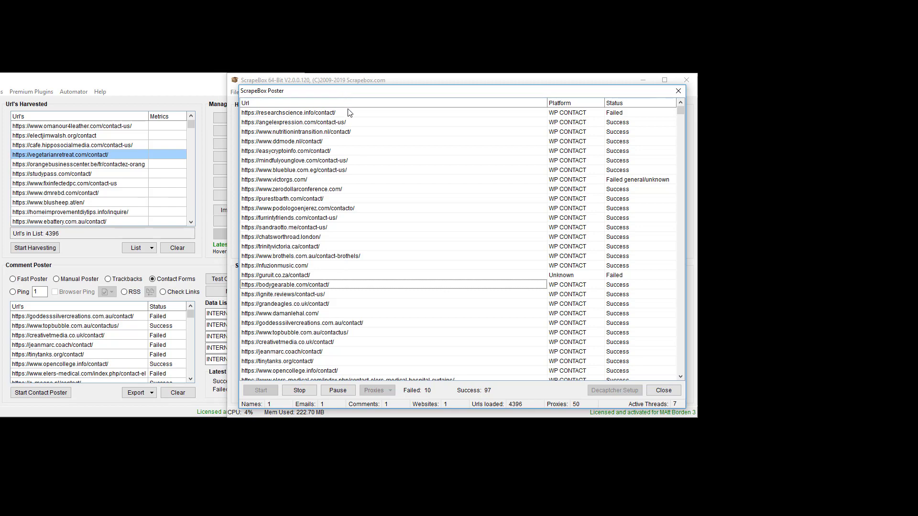
pyautogui.moveTo(352, 91); pyautogui.dragTo(348, 310)
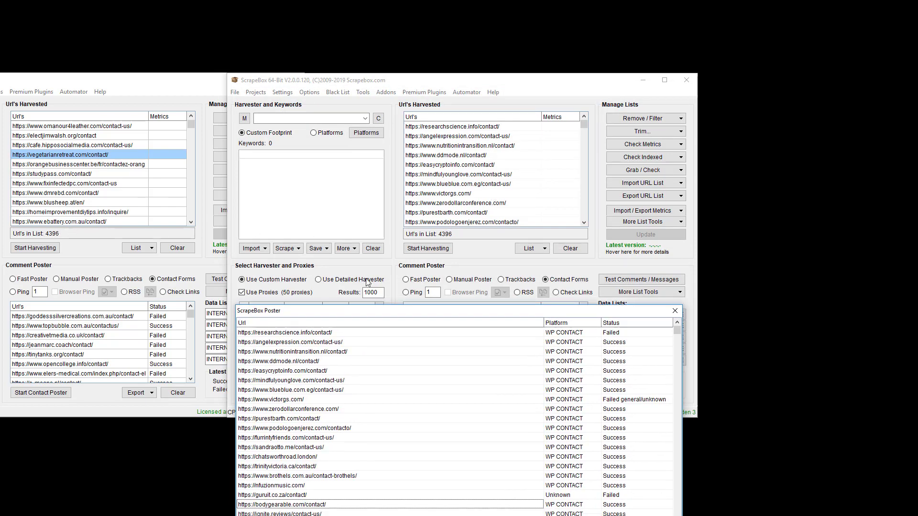
pyautogui.moveTo(421, 310); pyautogui.dragTo(419, 89)
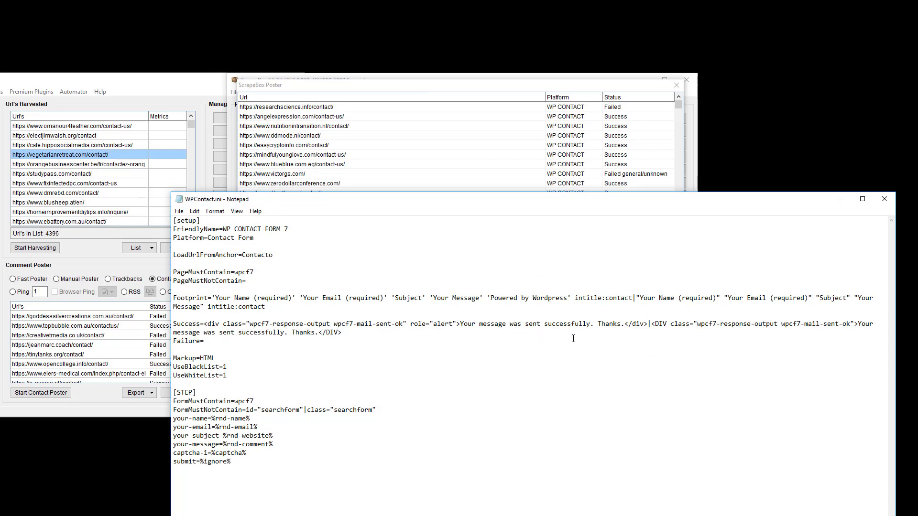
# - Arrange the original and updated WPContact.ini files so that their contents can be compared
pyautogui.moveTo(528, 199); pyautogui.dragTo(354, 93)
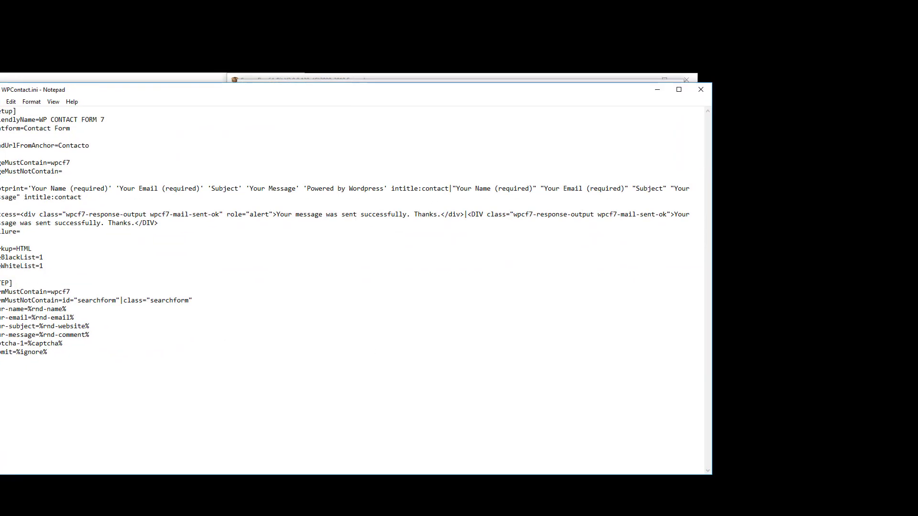
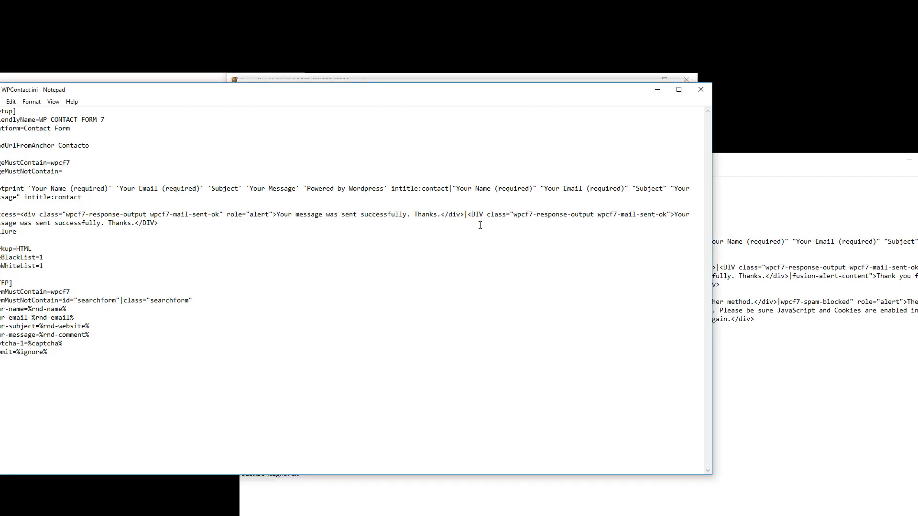
pyautogui.click(752, 165)
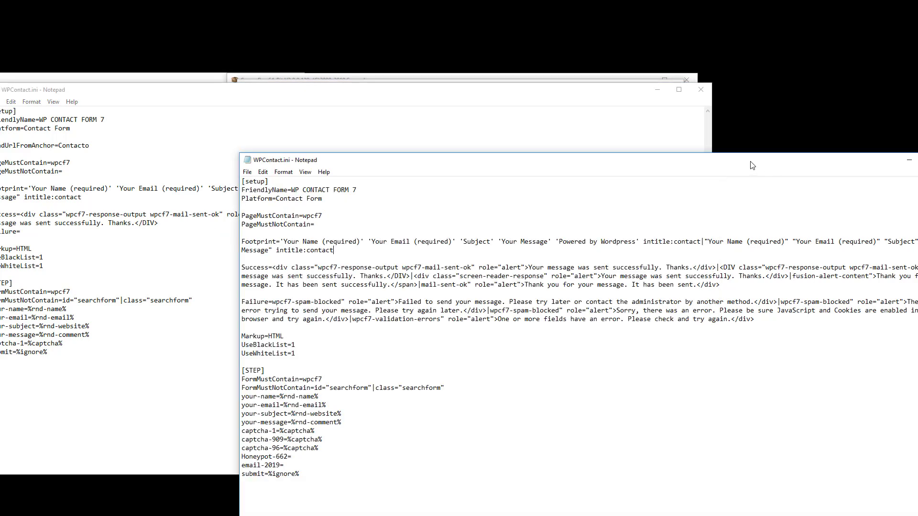
pyautogui.moveTo(751, 164); pyautogui.dragTo(704, 91)
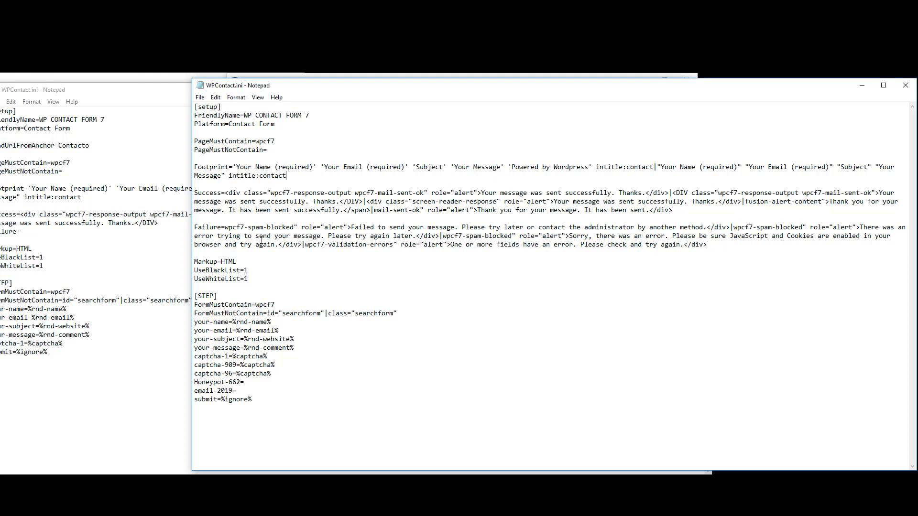
# - Examine the Failure line in the updated WPContact.ini, highlighting its spam-blocked and "One or more fields have an error" responses
pyautogui.moveTo(247, 228); pyautogui.dragTo(296, 228)
pyautogui.moveTo(416, 236); pyautogui.dragTo(351, 236)
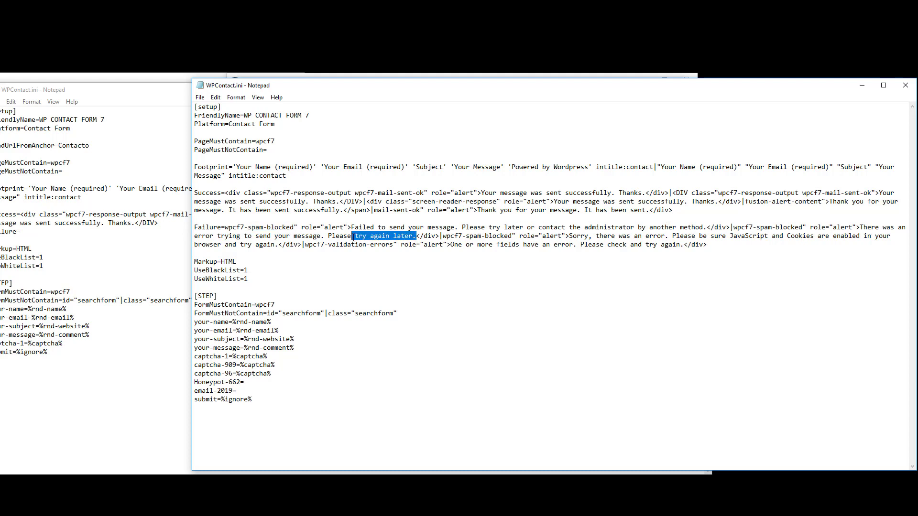
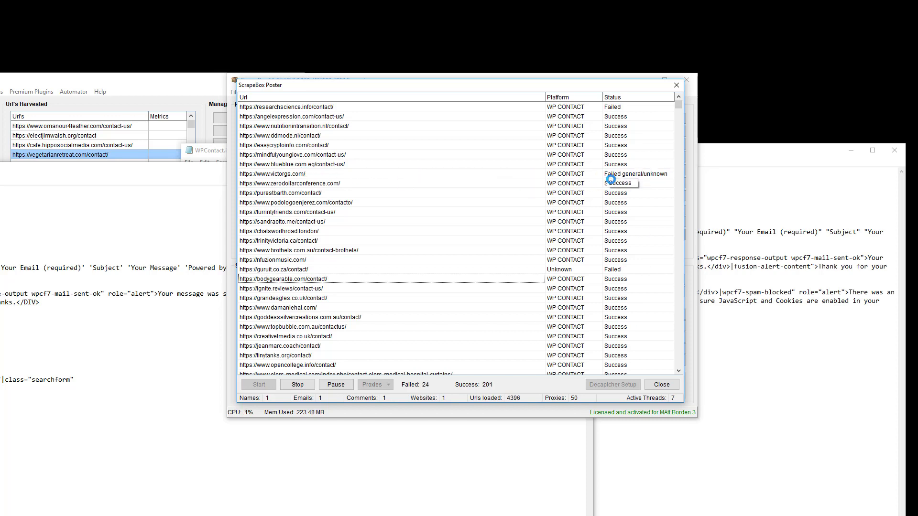
pyautogui.click(757, 274)
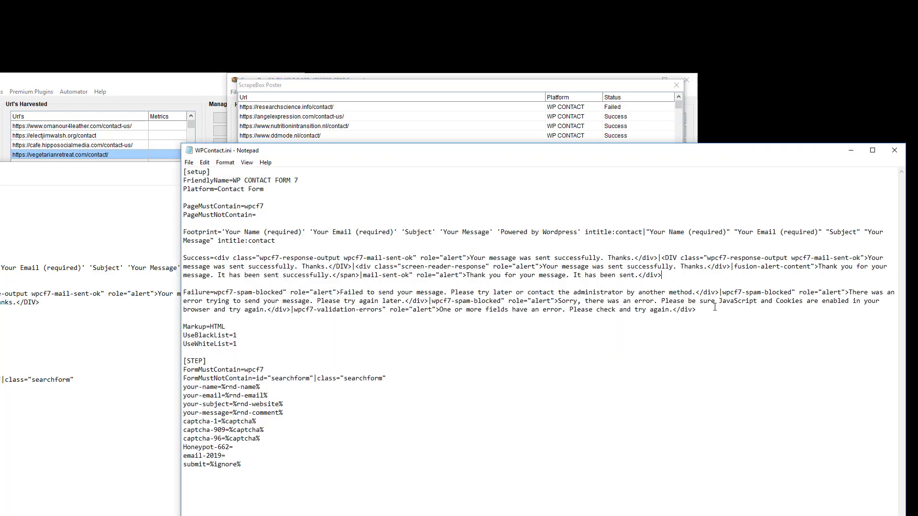
pyautogui.moveTo(696, 310); pyautogui.dragTo(454, 309)
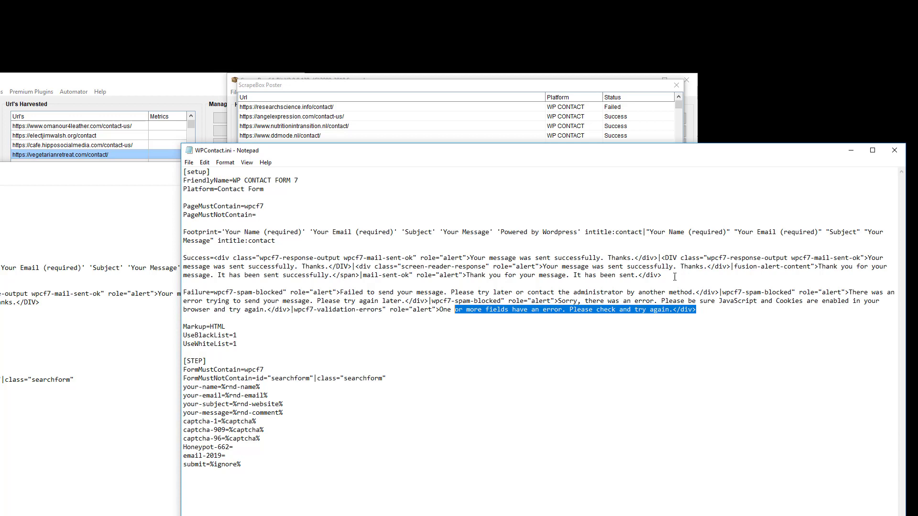
# - Compare the Success entries of the updated and original WPContact.ini by highlighting them, and close the definition files
pyautogui.moveTo(674, 277); pyautogui.dragTo(390, 258)
pyautogui.hotkey('alt', 'Tab')
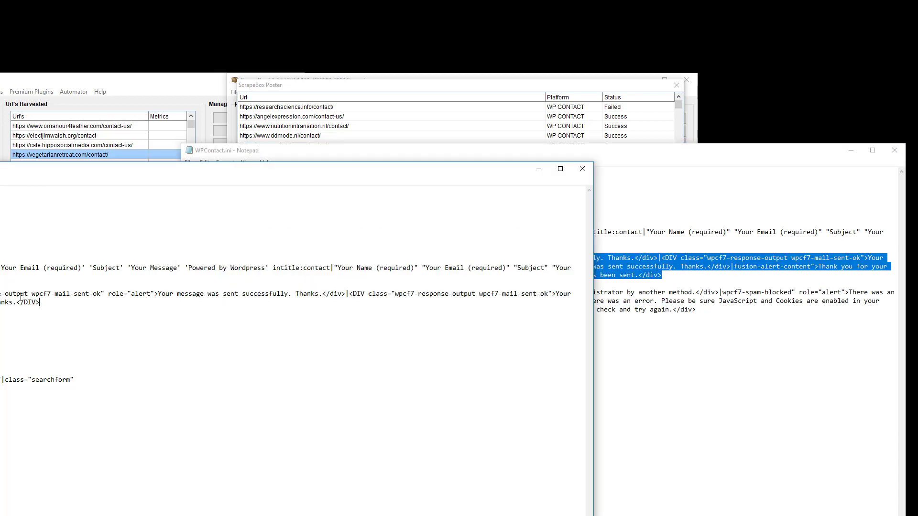
pyautogui.moveTo(39, 302); pyautogui.dragTo(0, 294)
pyautogui.click(804, 337)
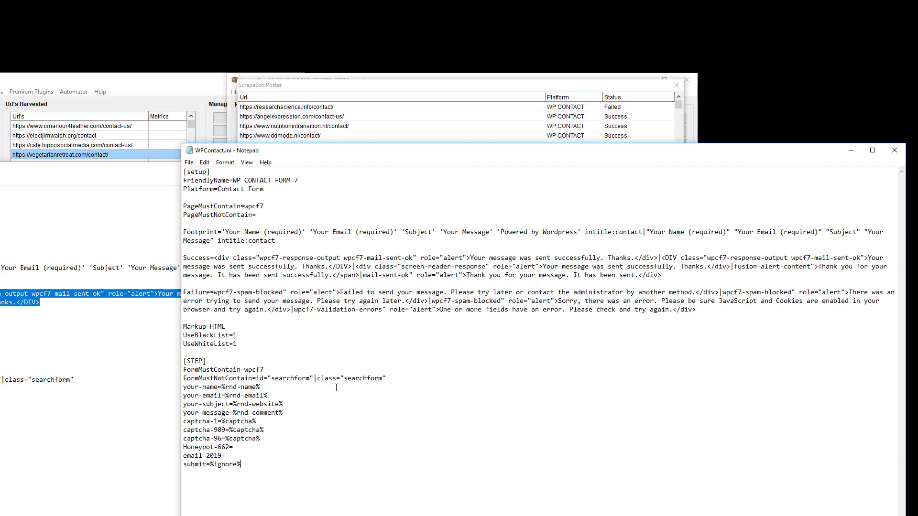
pyautogui.click(893, 151)
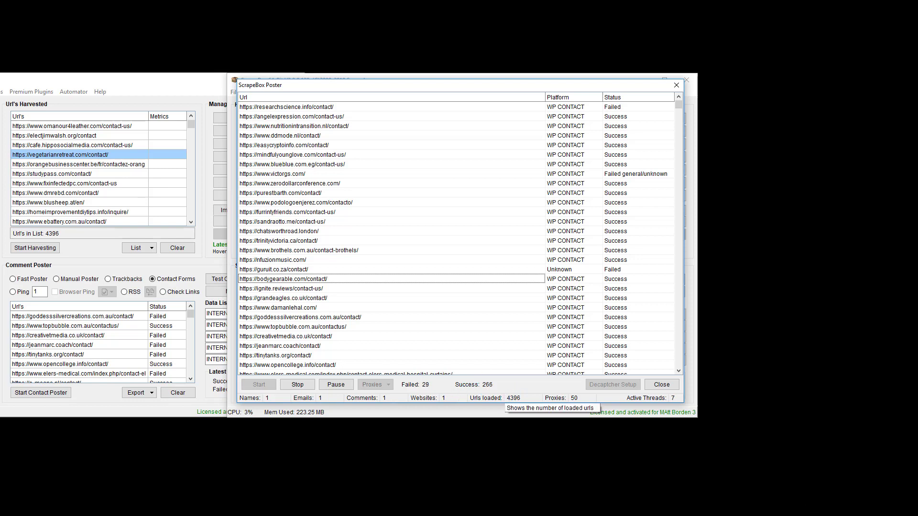
# - Revisit the "Contact Form Poster Says Failed" article, open the FAQ home page to view its search box, and return to ScrapeBox
pyautogui.click(862, 440)
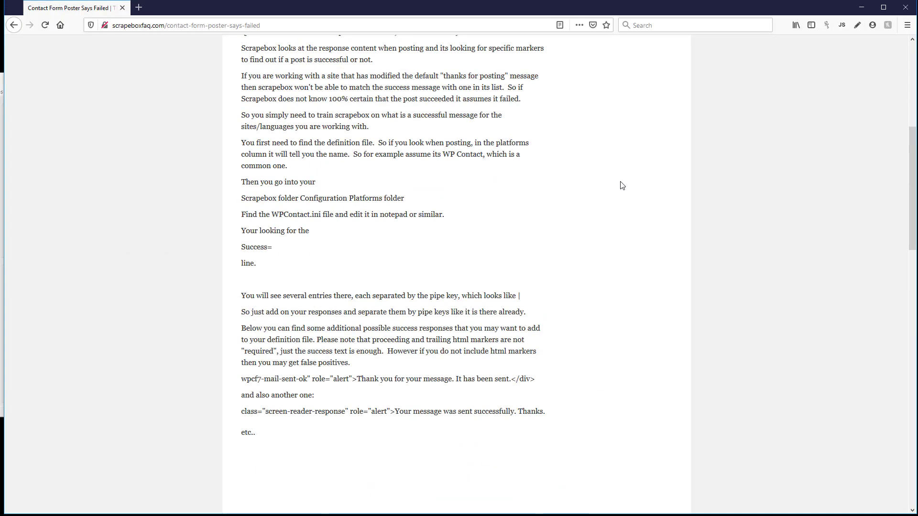
pyautogui.scroll(6, 621, 185)
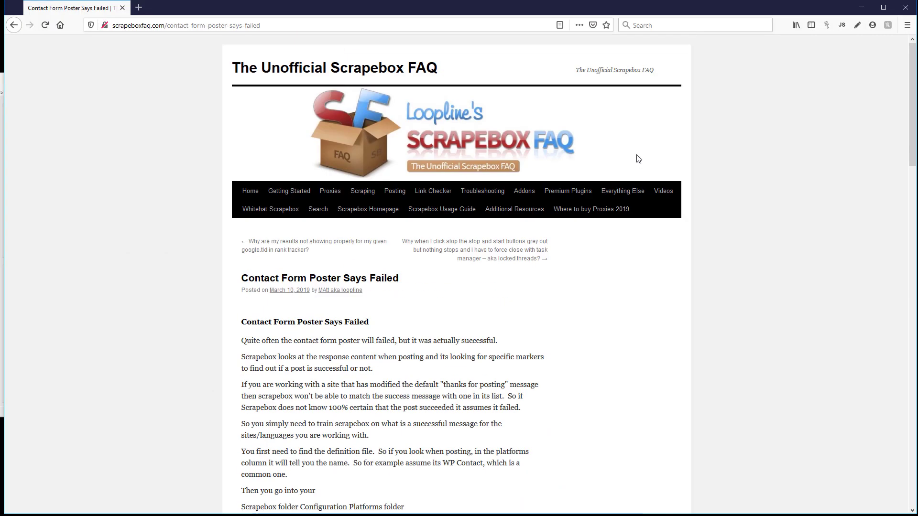
pyautogui.click(348, 73)
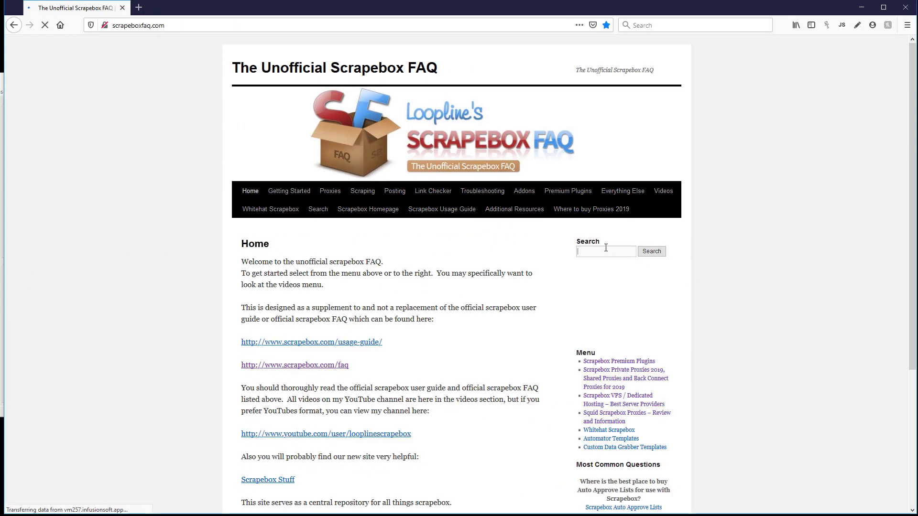
pyautogui.click(607, 251)
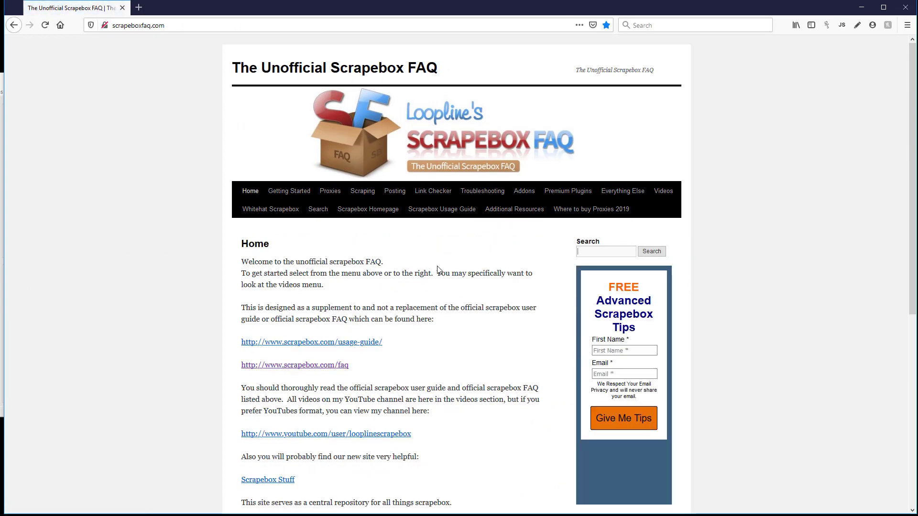
pyautogui.click(860, 11)
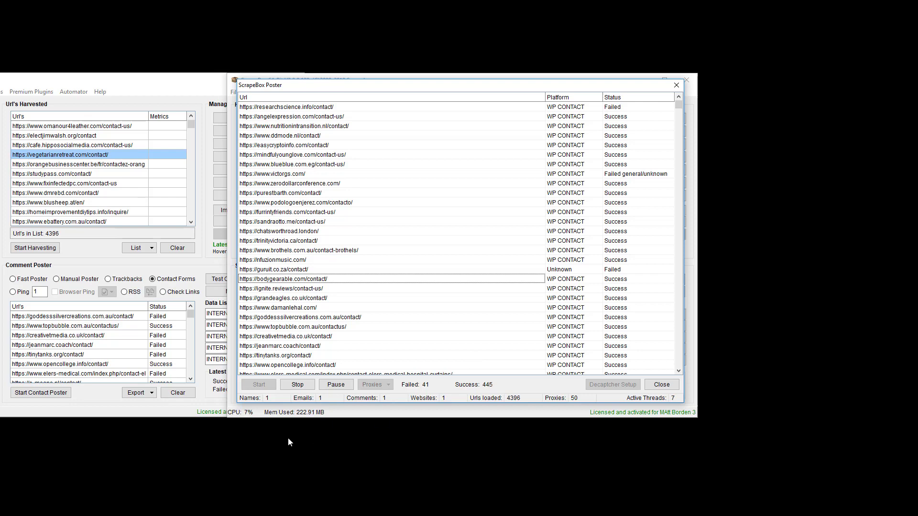
# - Stop and close the current posting run, and run the contact poster on the list of car-related URLs
pyautogui.click(297, 385)
pyautogui.click(667, 388)
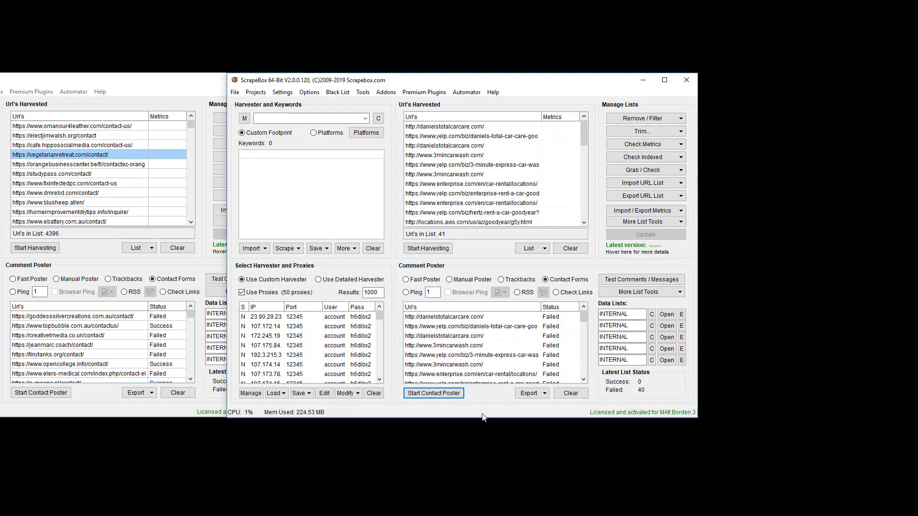
pyautogui.click(432, 394)
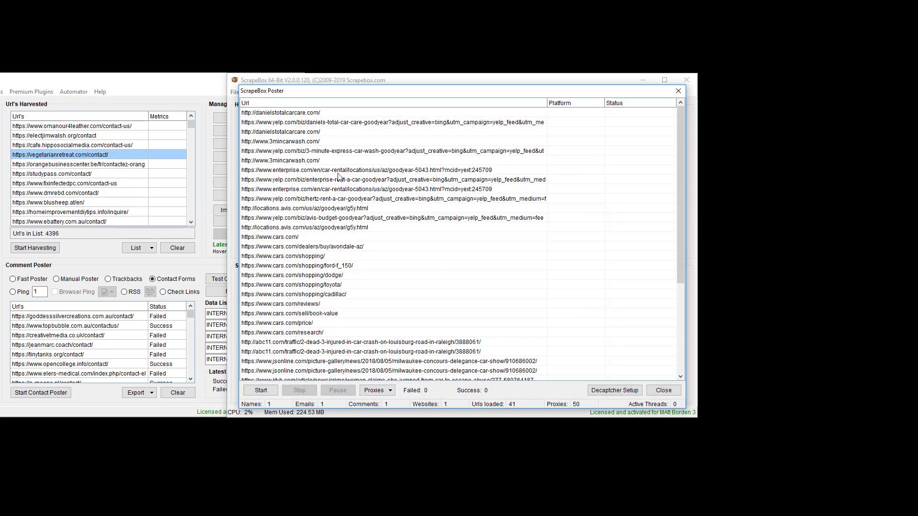
pyautogui.click(260, 389)
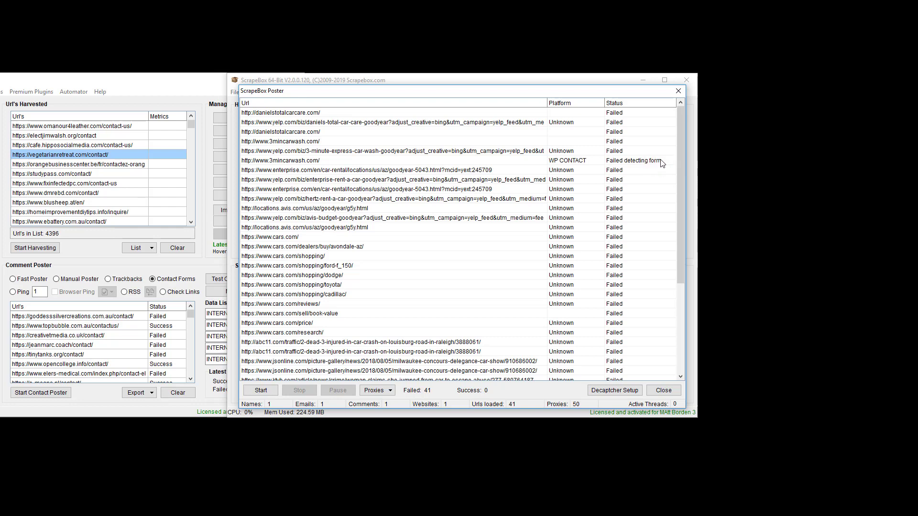
# - Examine the platform and status of each car-related URL in the finished posting run, and close the poster
pyautogui.scroll(-5, 628, 166)
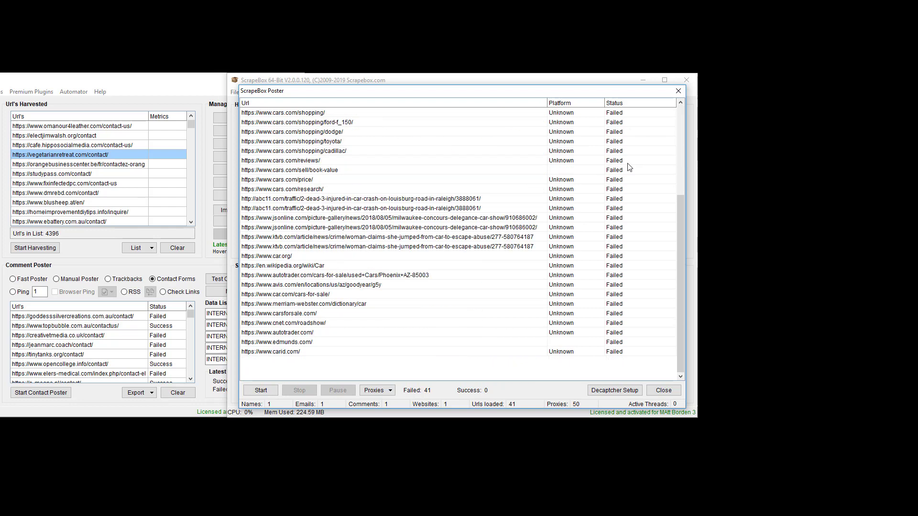
pyautogui.scroll(5, 624, 167)
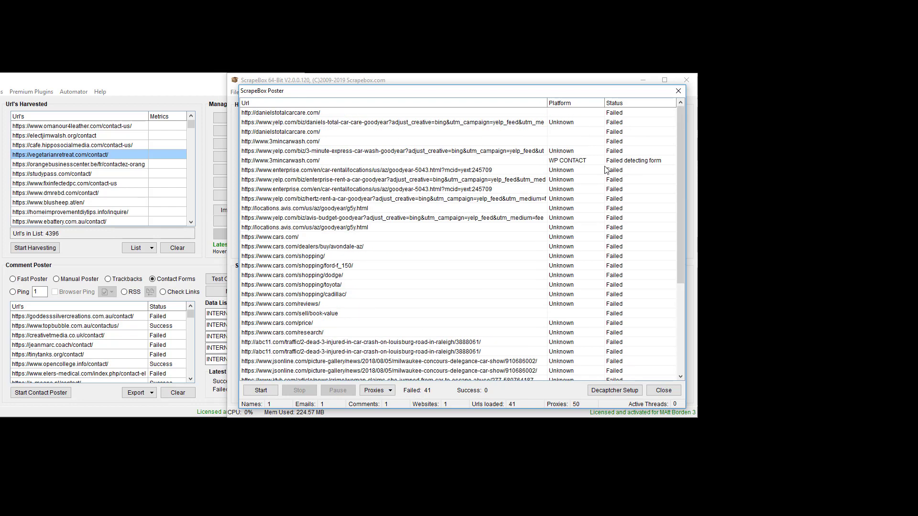
pyautogui.scroll(-5, 581, 184)
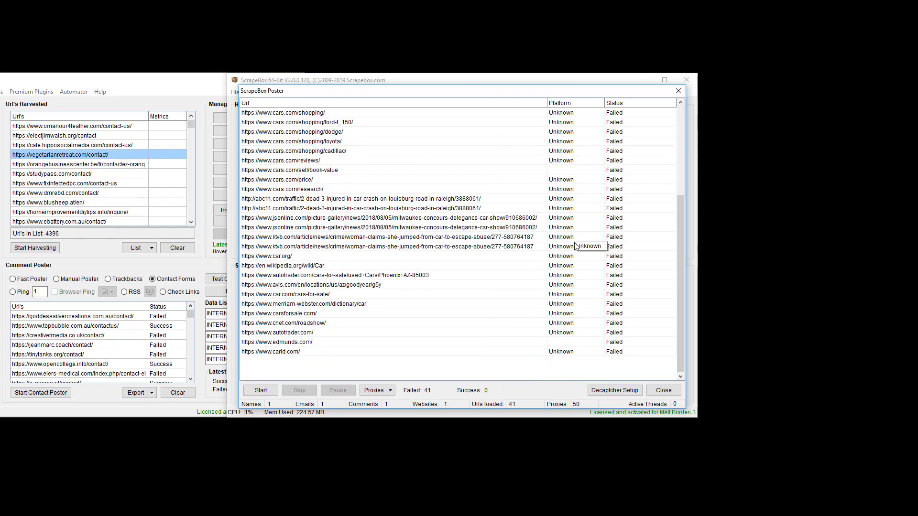
pyautogui.scroll(5, 575, 241)
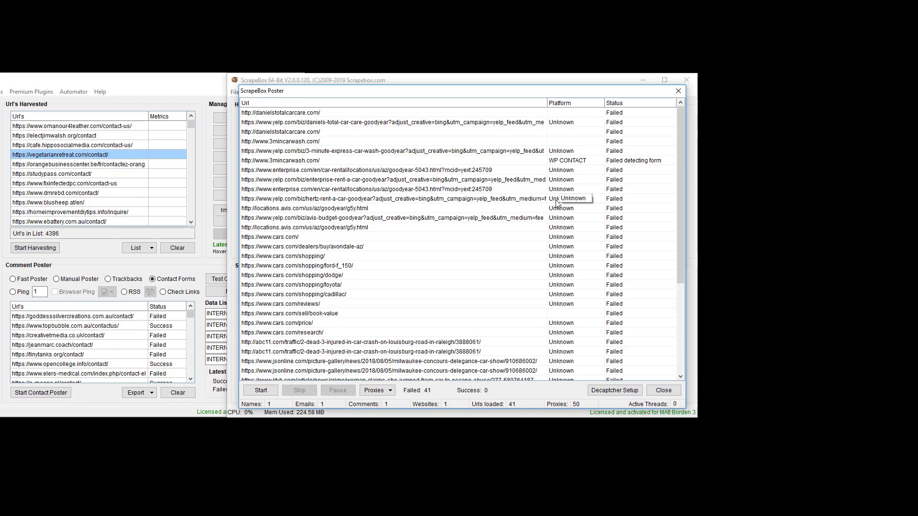
pyautogui.scroll(-5, 556, 254)
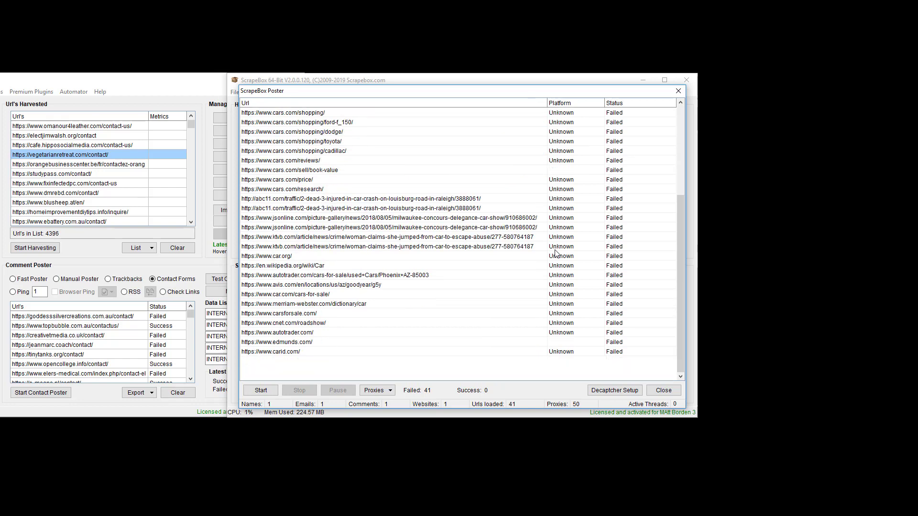
pyautogui.scroll(5, 558, 251)
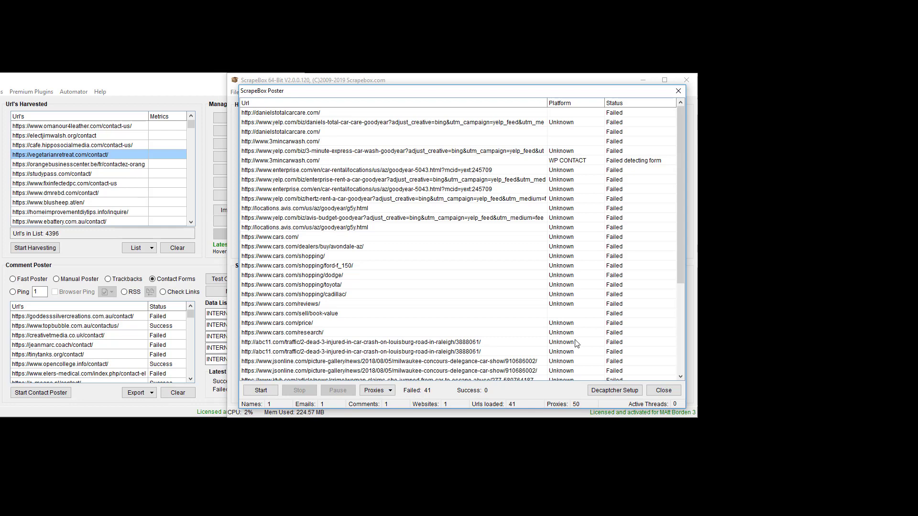
pyautogui.click(663, 390)
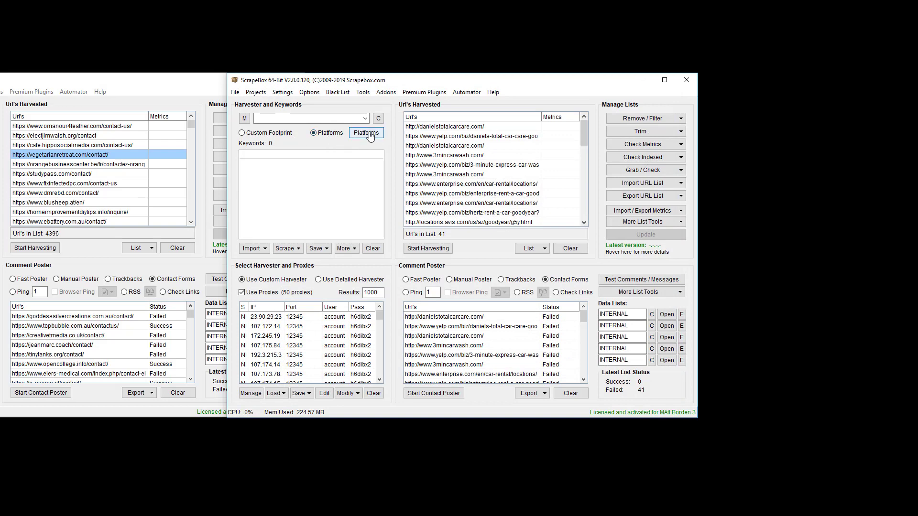
# - Select WP CONTACT FORM 7 and WP SECURE CONTACT FORM as the harvesting platforms
pyautogui.click(357, 137)
pyautogui.scroll(-5, 432, 266)
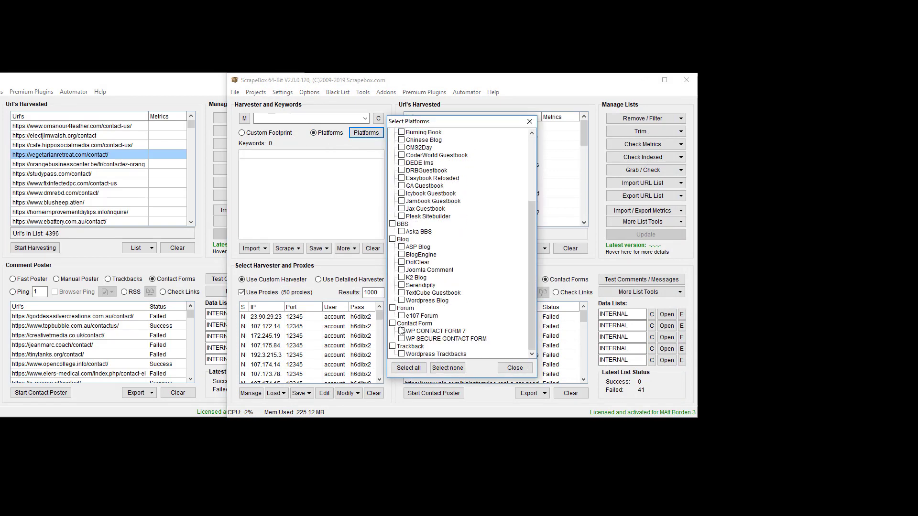
pyautogui.click(402, 331)
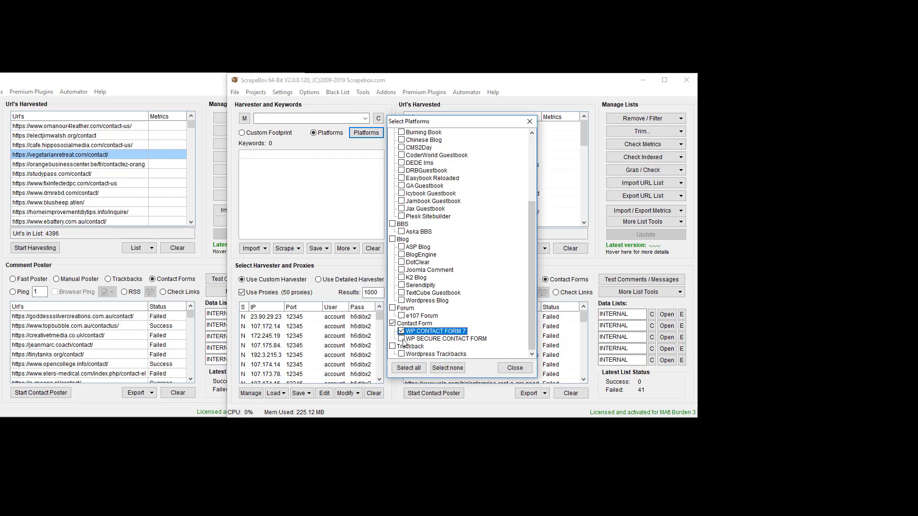
pyautogui.click(402, 339)
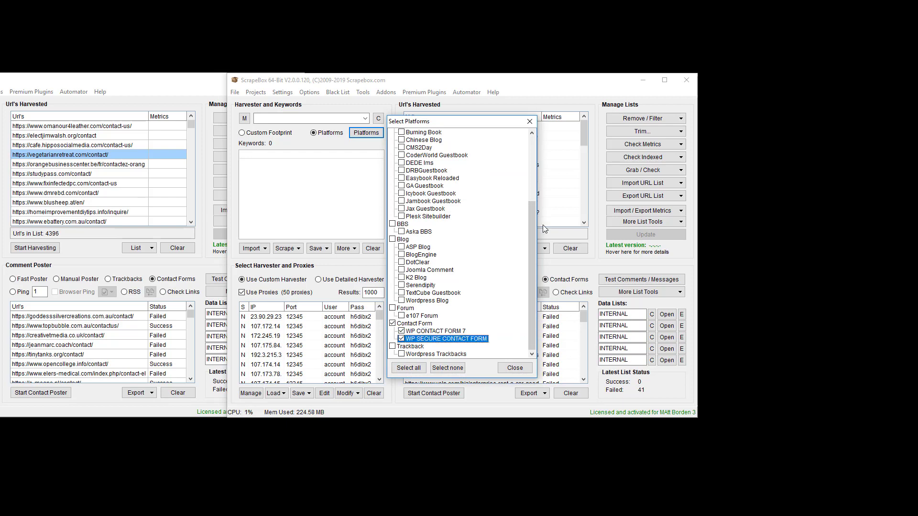
pyautogui.click(515, 368)
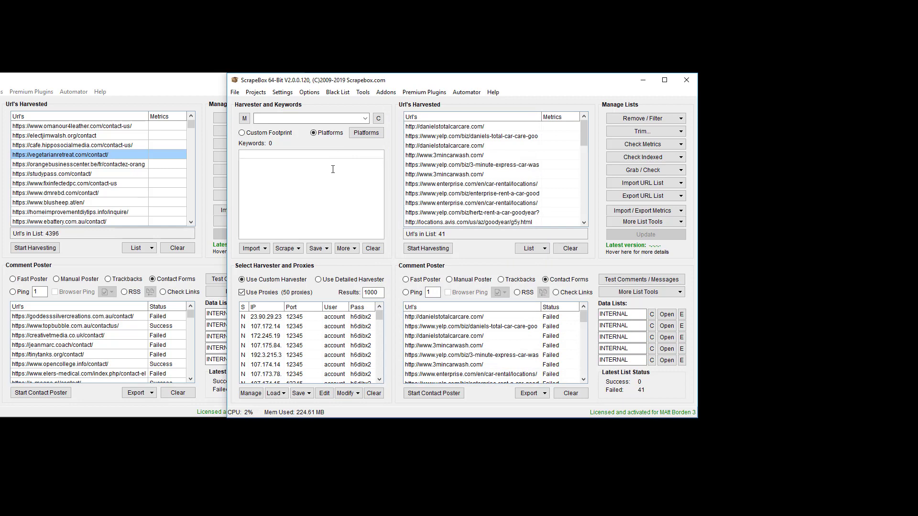
# - Clear the harvested URLs, harvest new ones for the keyword "car" using only Google, and return to the main window
pyautogui.click(570, 248)
pyautogui.click(418, 248)
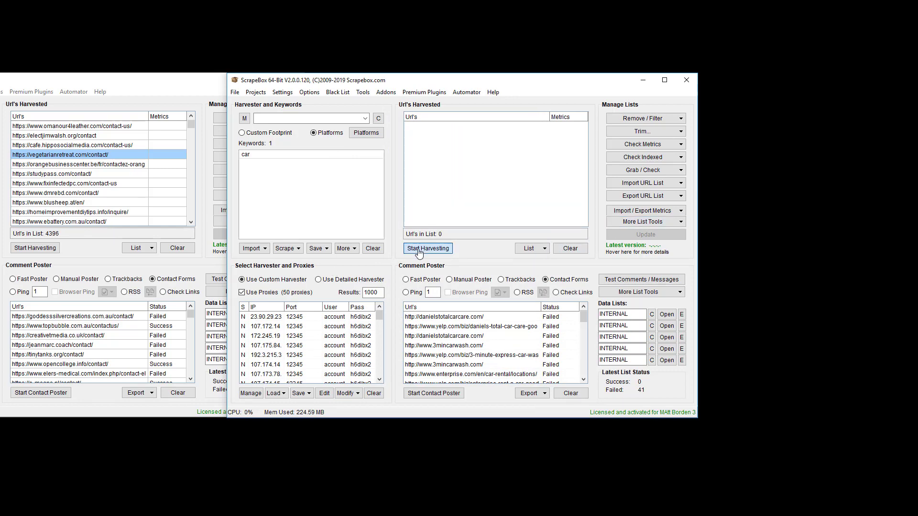
pyautogui.click(295, 386)
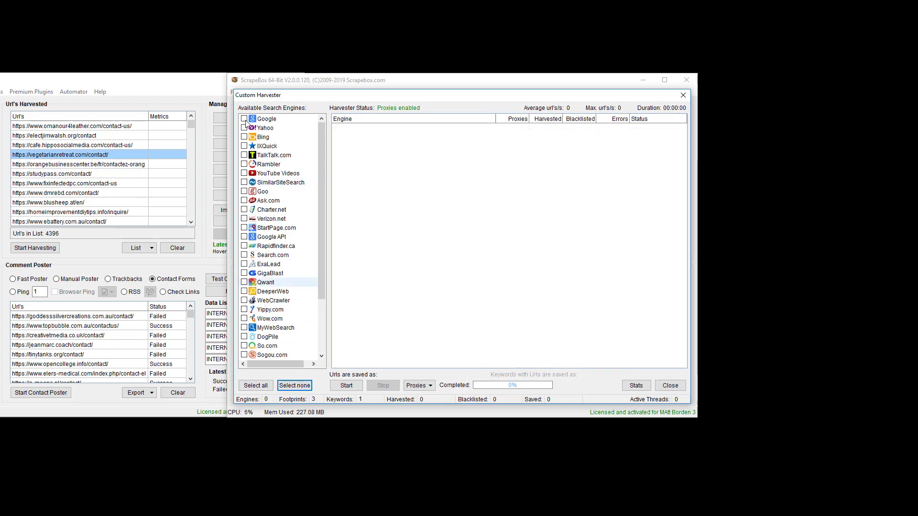
pyautogui.click(244, 119)
pyautogui.click(346, 385)
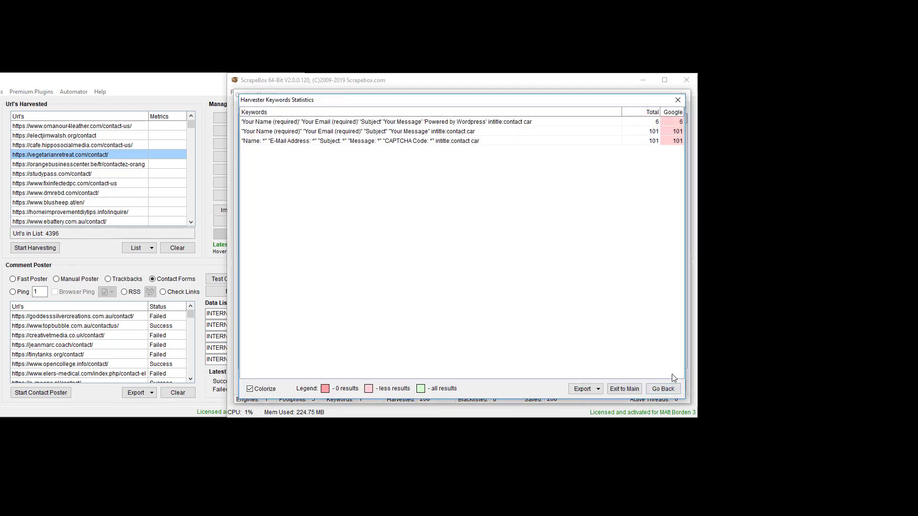
pyautogui.click(674, 389)
pyautogui.click(675, 388)
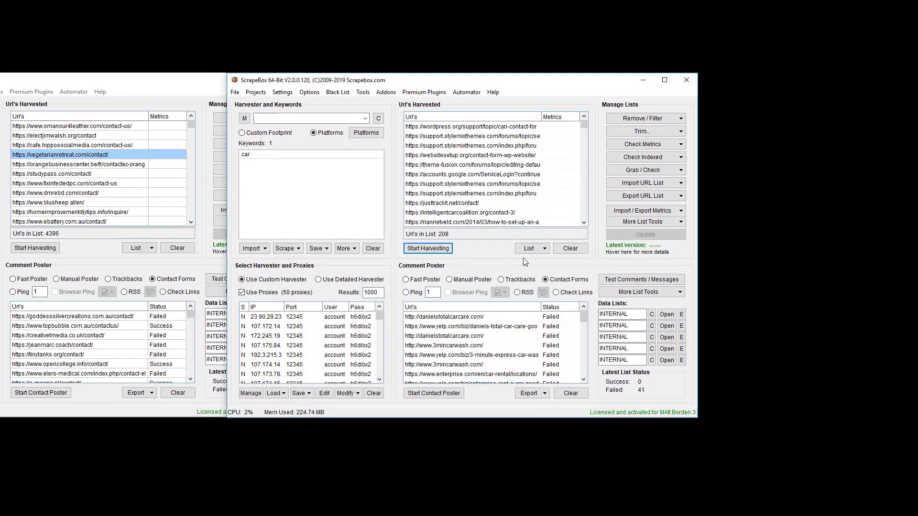
# - Remove duplicate URLs from the harvested list and run the contact poster on the remaining URLs
pyautogui.click(648, 120)
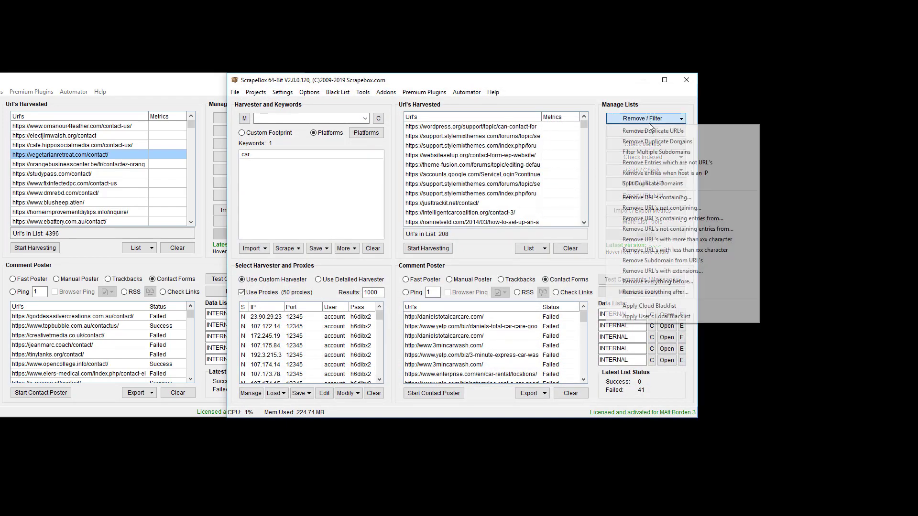
pyautogui.click(638, 131)
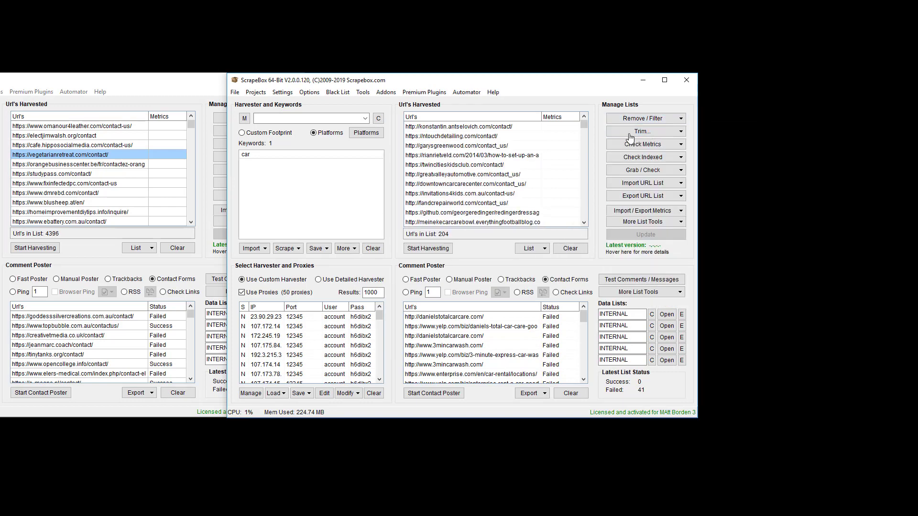
pyautogui.click(543, 249)
pyautogui.click(551, 261)
pyautogui.click(434, 393)
pyautogui.click(261, 390)
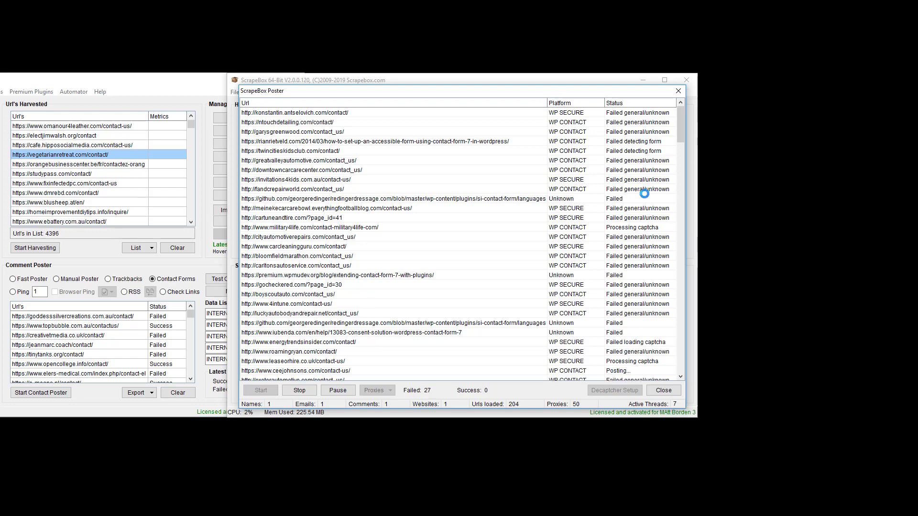
# - Check the running poster's statuses and view the poster's export options in the other ScrapeBox instance
pyautogui.scroll(-3, 646, 179)
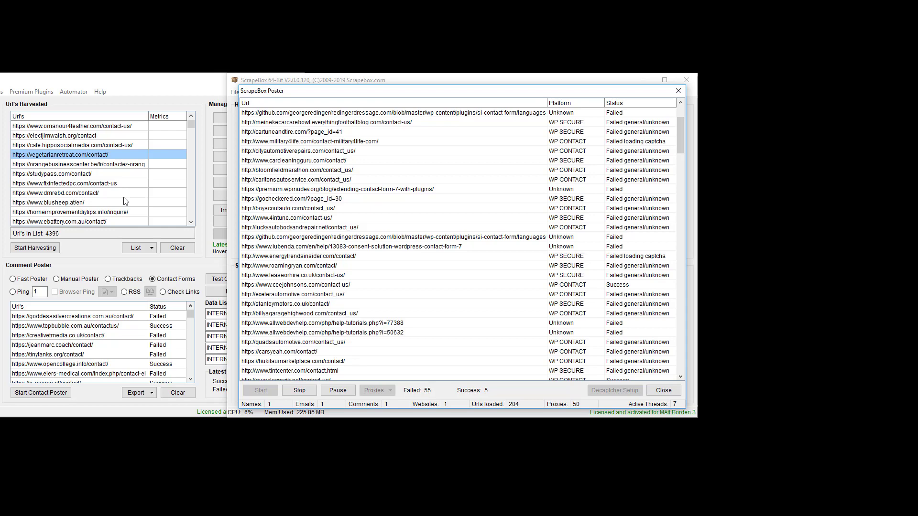
pyautogui.click(135, 392)
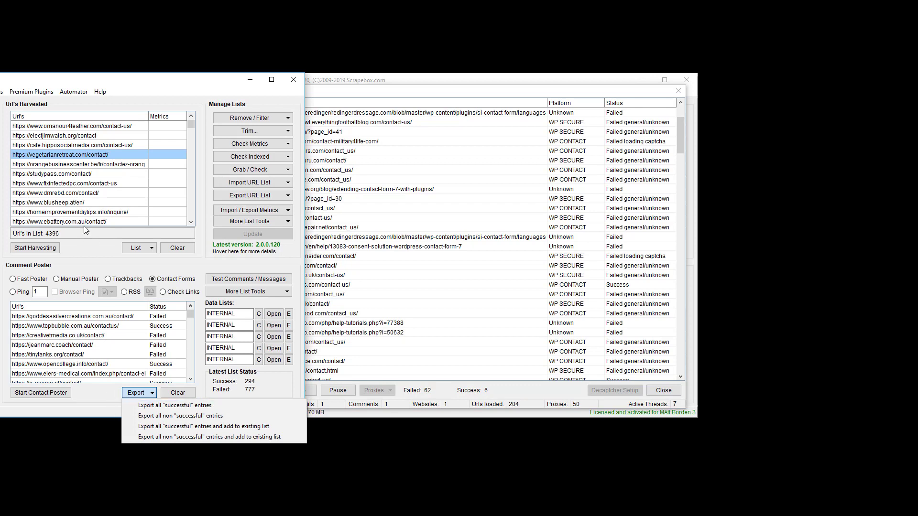
pyautogui.click(94, 238)
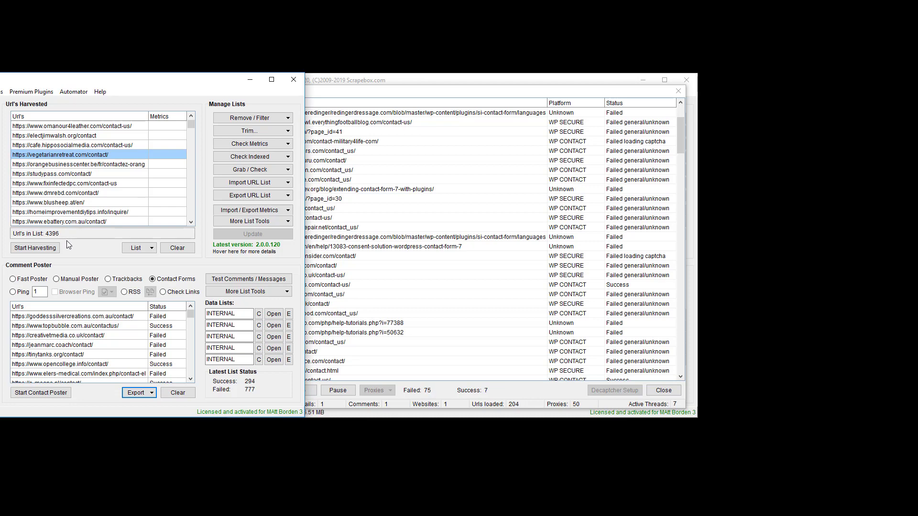
# - Return to the running poster and review the platforms and statuses further down its URL list
pyautogui.click(410, 246)
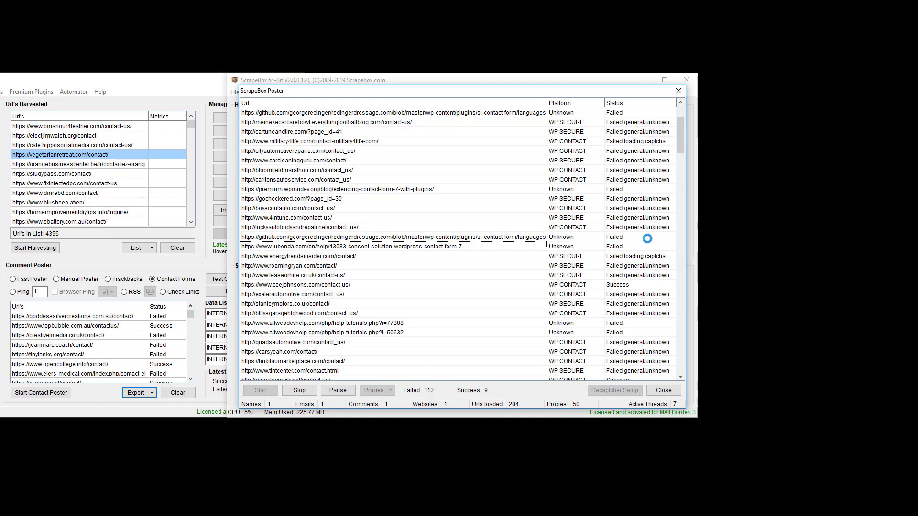
pyautogui.scroll(-2, 649, 235)
pyautogui.scroll(-13, 649, 228)
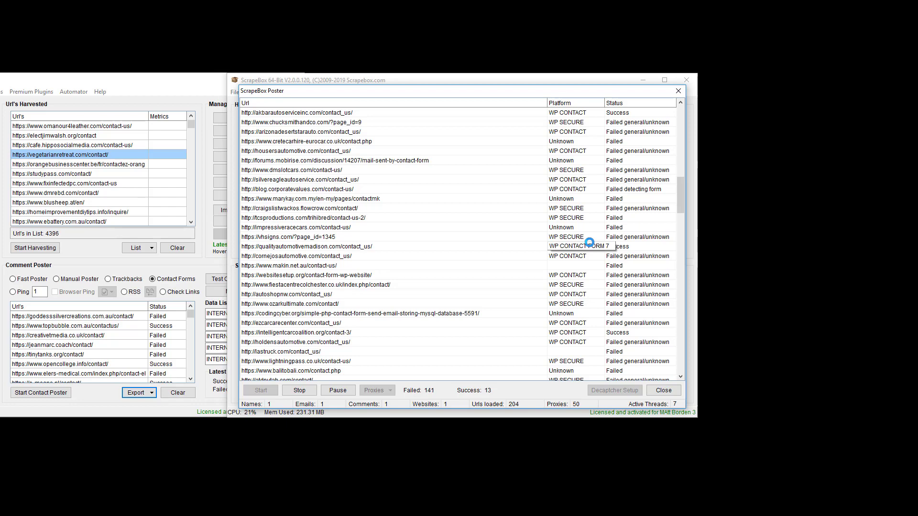
pyautogui.moveTo(420, 94); pyautogui.dragTo(414, 170)
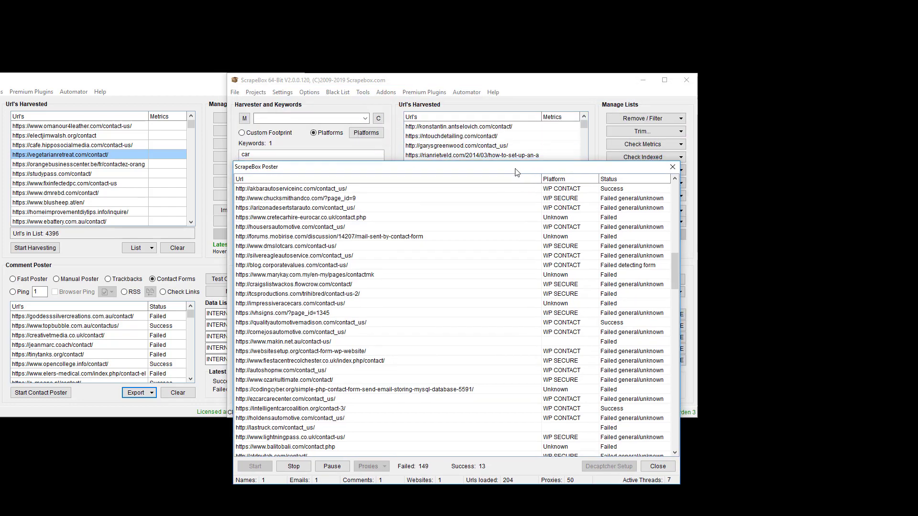
pyautogui.moveTo(515, 170); pyautogui.dragTo(521, 94)
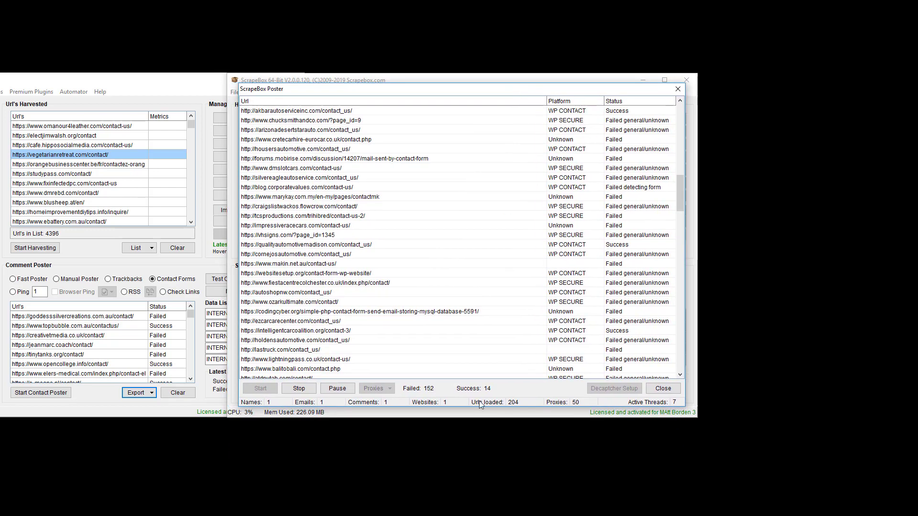